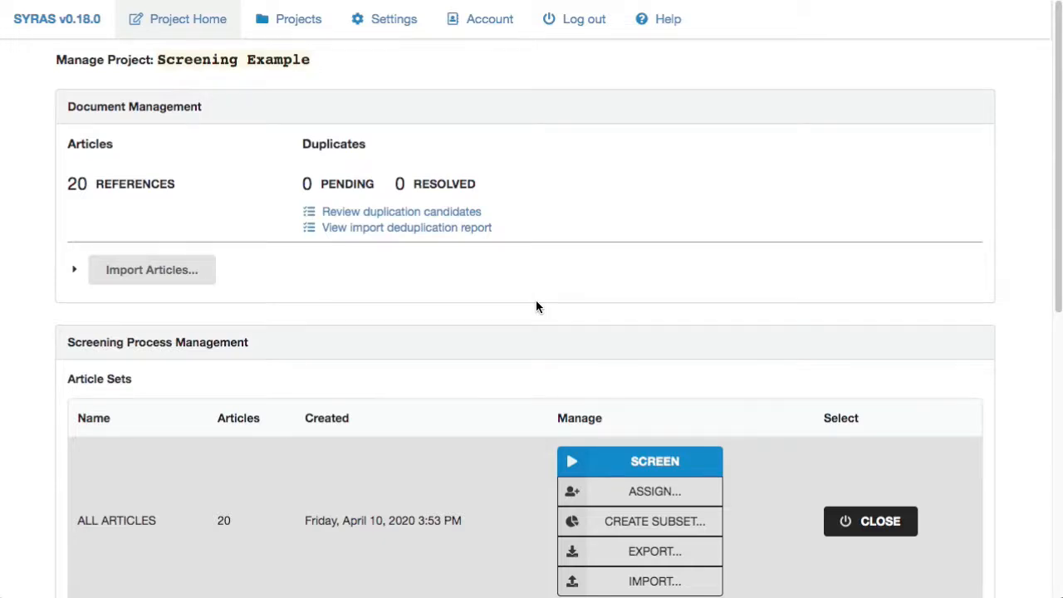
# - Start screening the ALL ARTICLES set, including articles 1 and 4 and excluding articles 2, 3 and 5
pyautogui.scroll(-1, 536, 306)
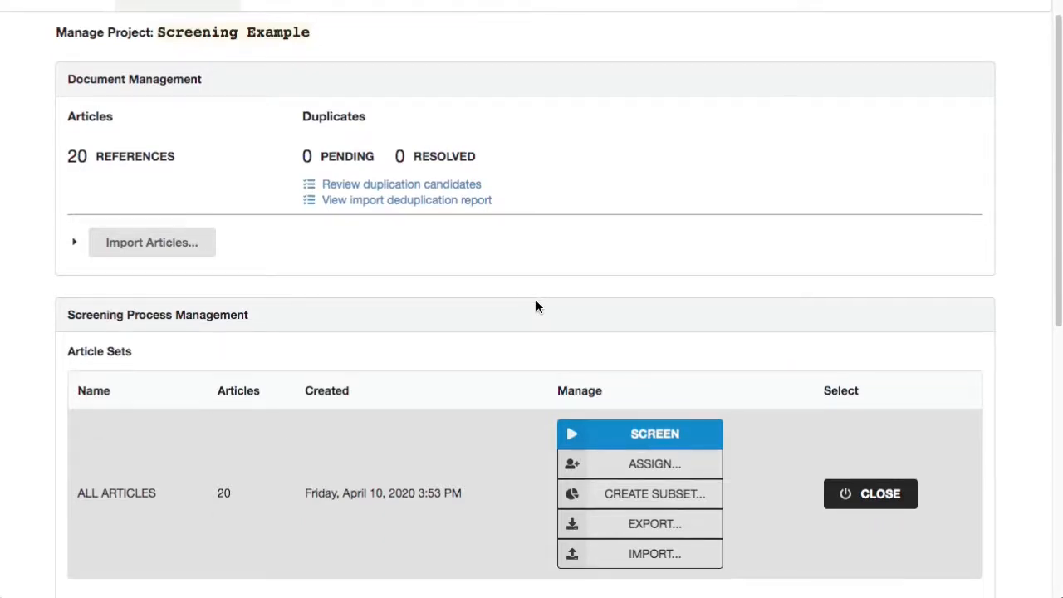
pyautogui.scroll(1, 536, 302)
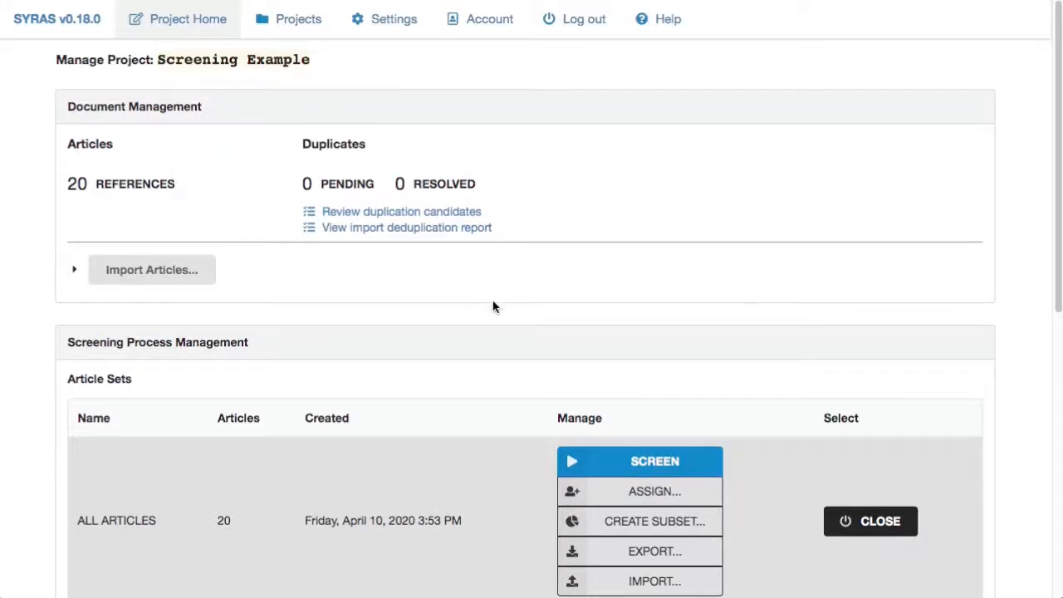
pyautogui.click(654, 463)
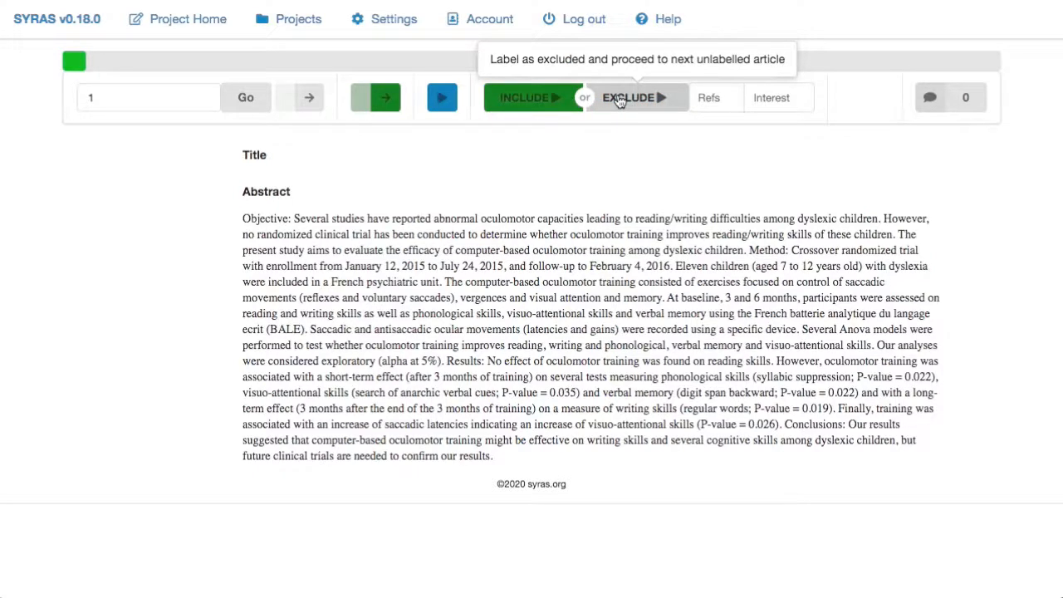
pyautogui.click(547, 100)
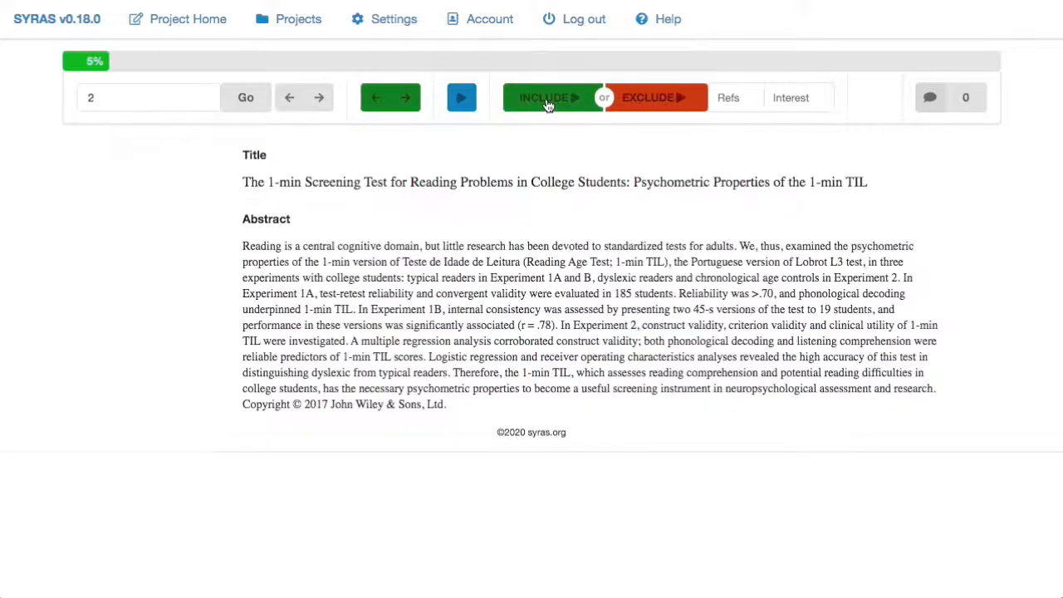
pyautogui.click(653, 101)
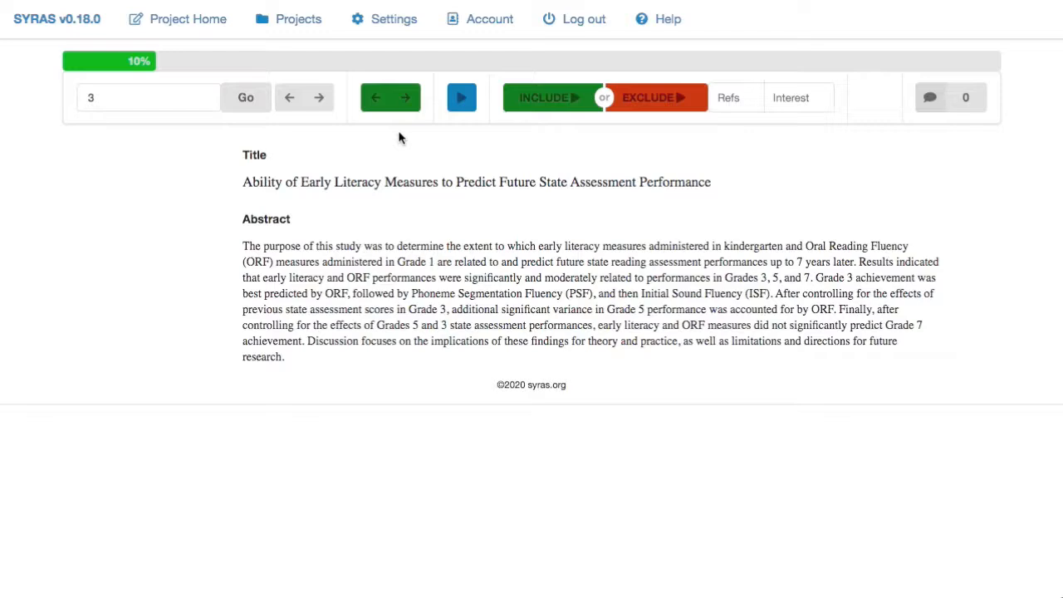
pyautogui.click(628, 104)
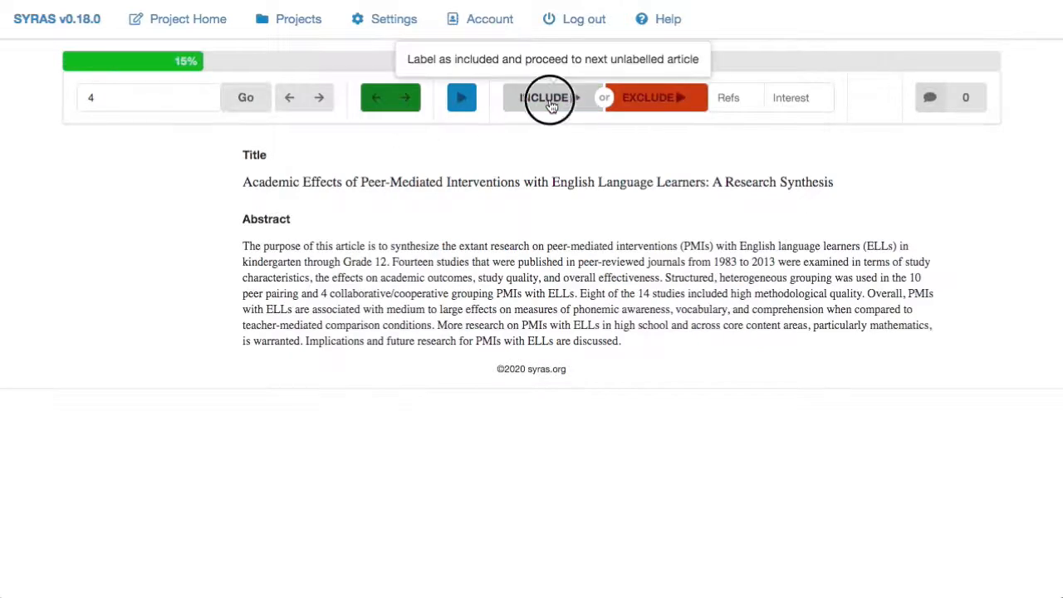
pyautogui.click(549, 104)
pyautogui.click(655, 103)
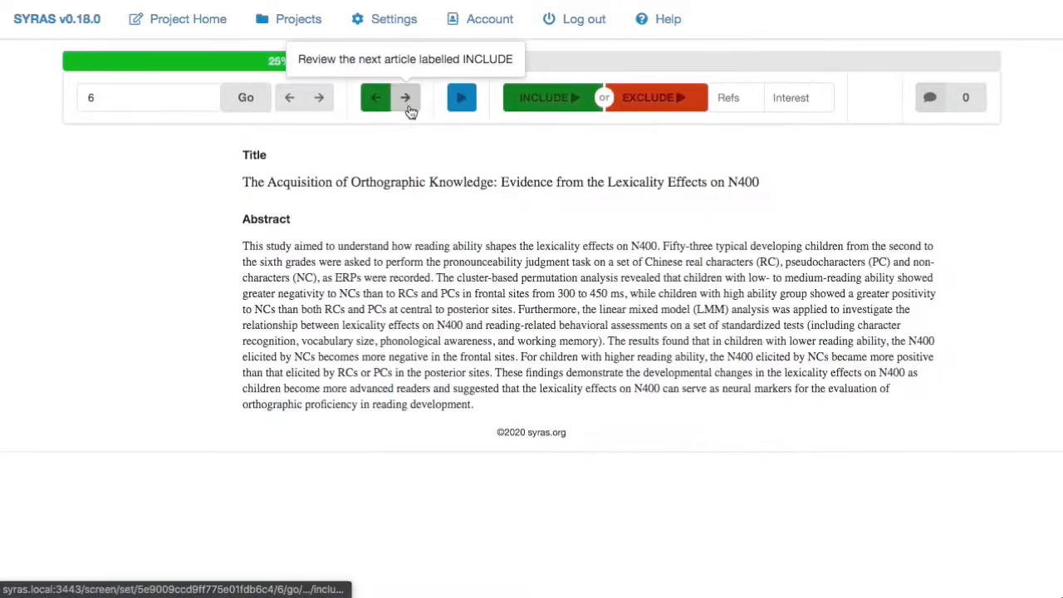
# - Review the articles labelled as included, going back to article 1 and forward to article 4
pyautogui.click(376, 99)
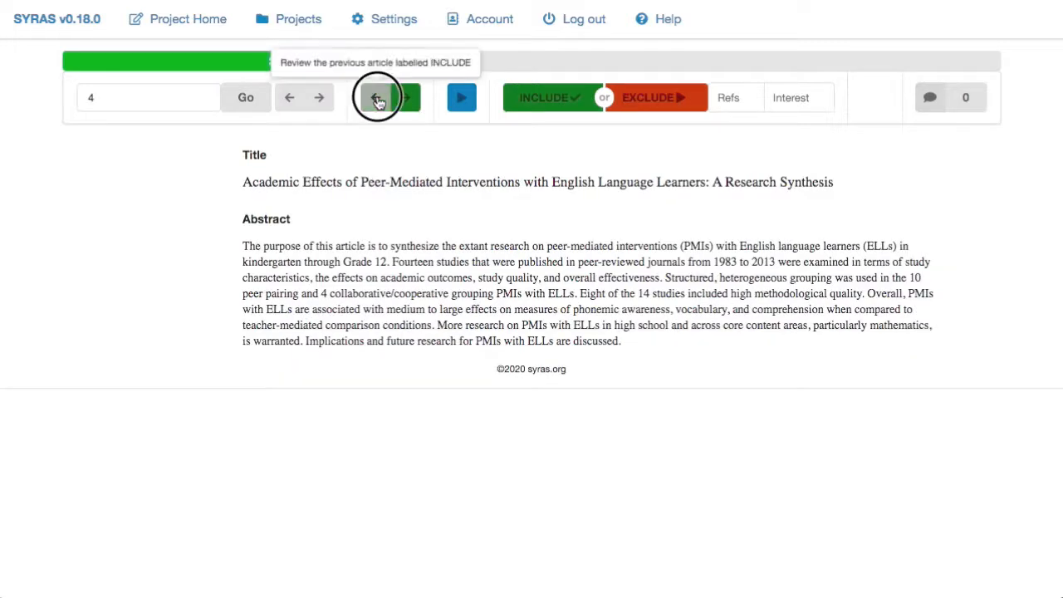
pyautogui.click(377, 100)
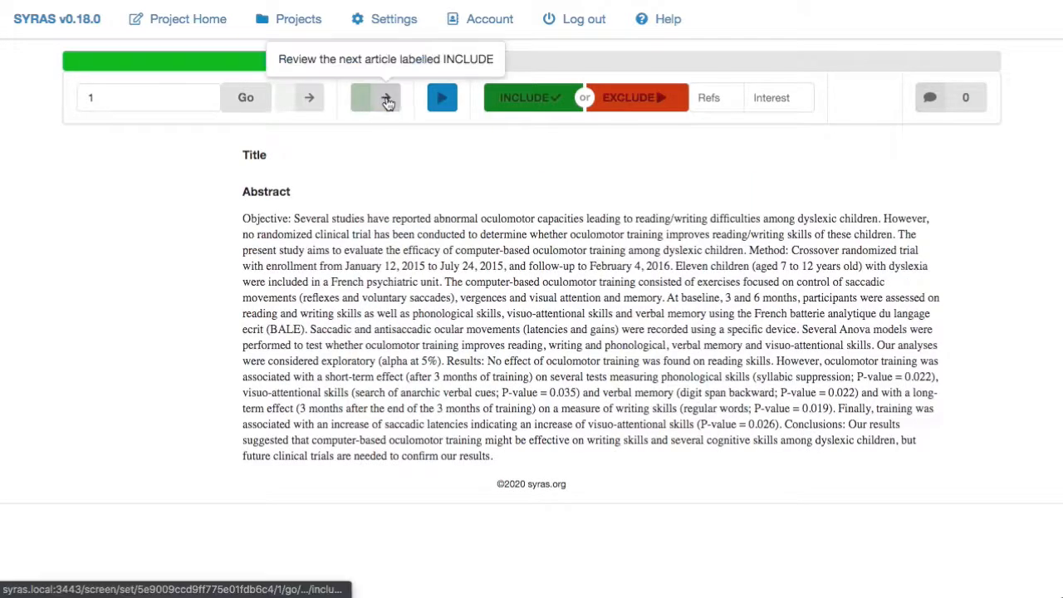
pyautogui.click(387, 101)
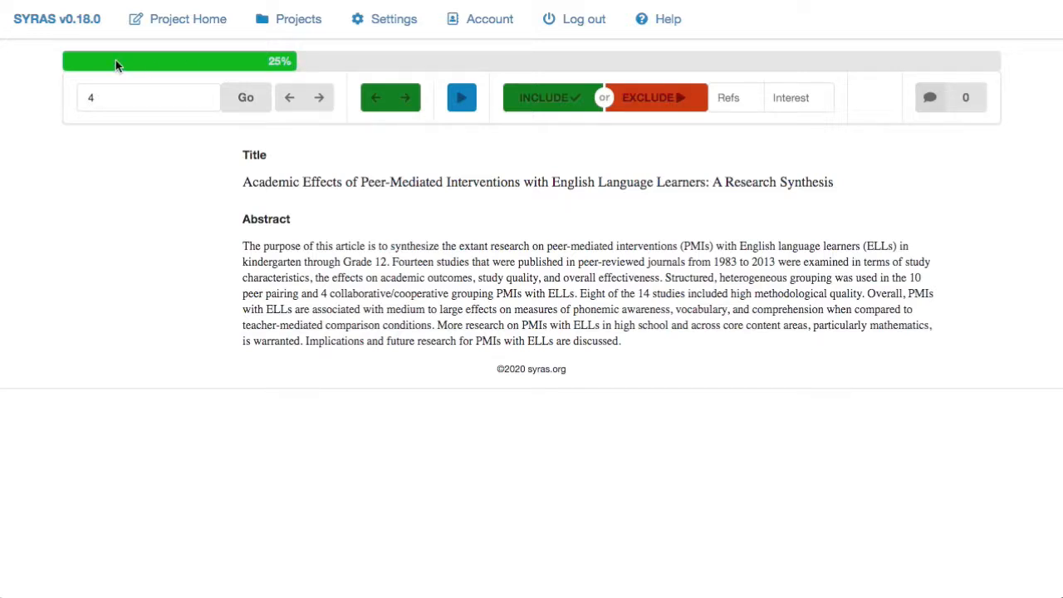
# - Browse back and forth through articles 3, 4 and 5 one at a time, regardless of label, ending on article 5
pyautogui.click(289, 100)
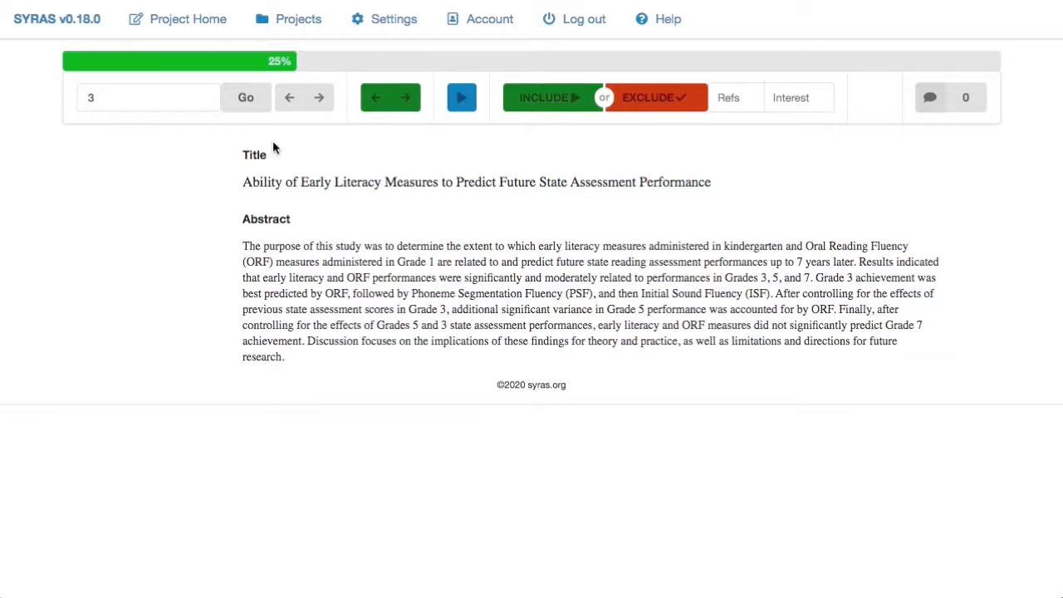
pyautogui.click(319, 98)
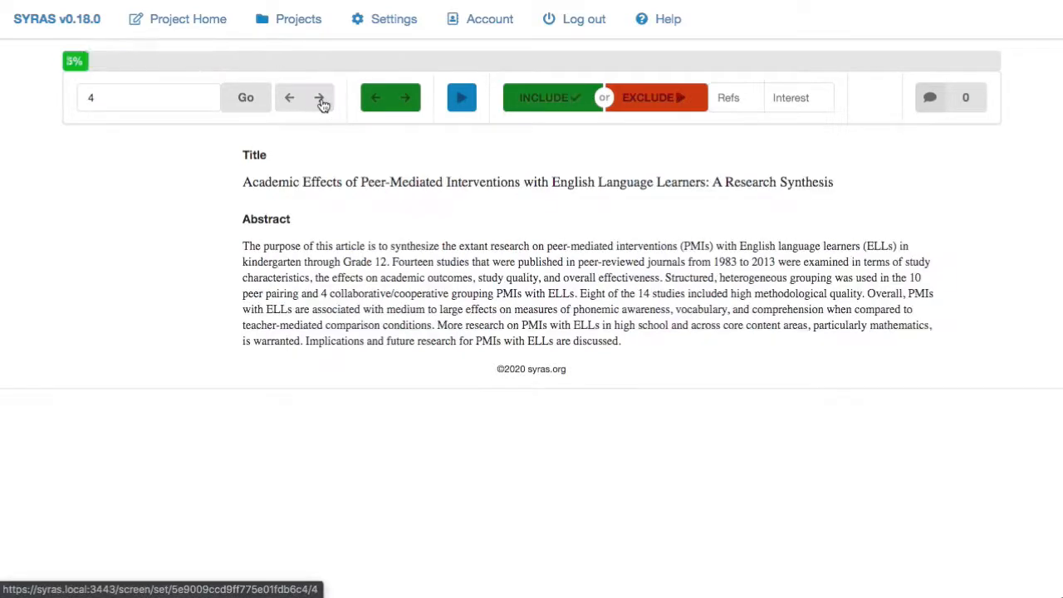
pyautogui.click(321, 99)
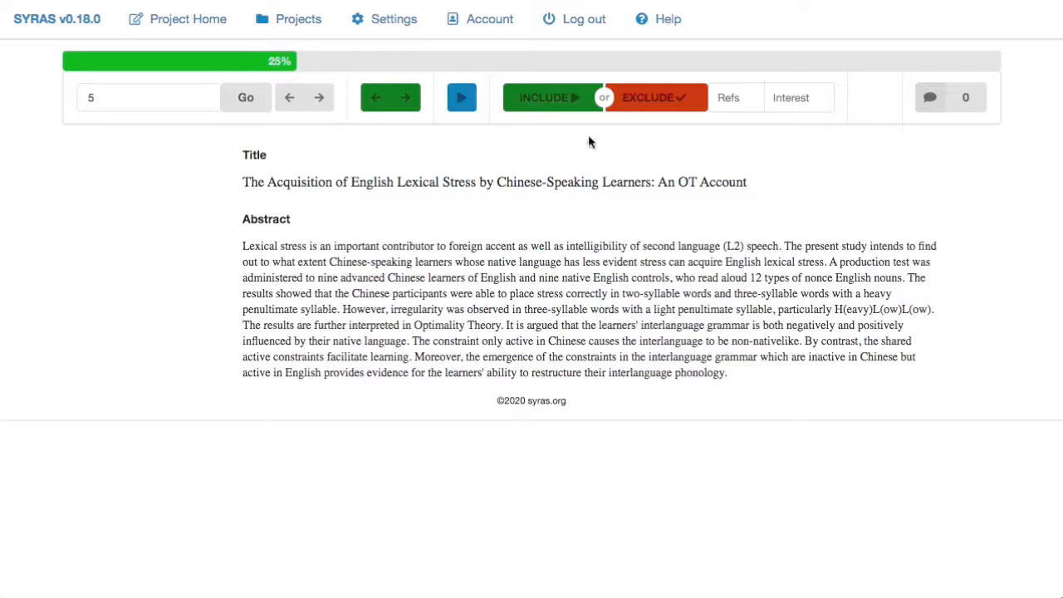
pyautogui.click(296, 106)
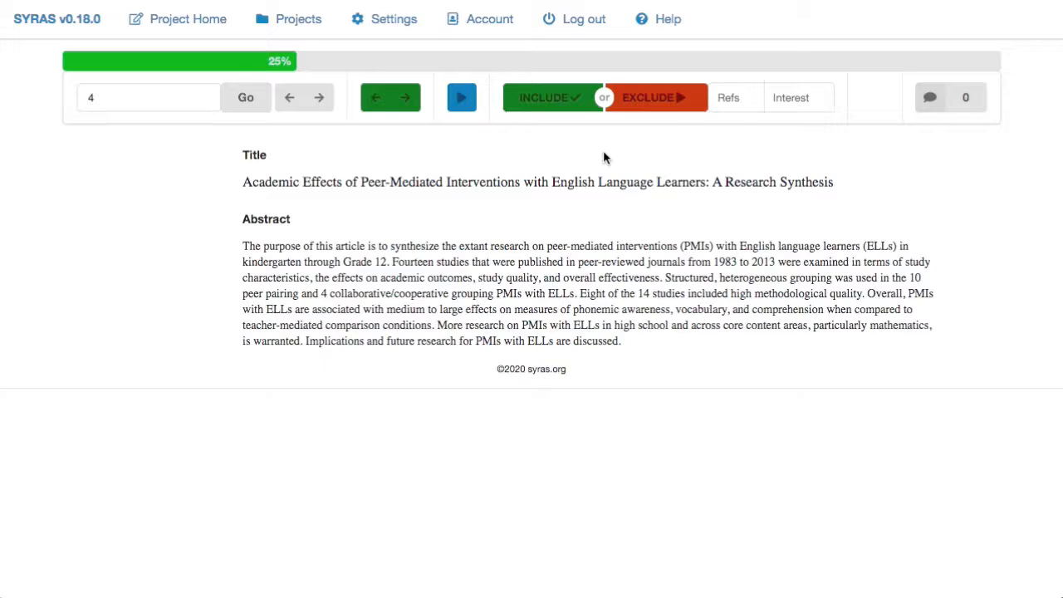
pyautogui.click(318, 97)
# - Jump to article 6 by its number and go to the next unlabelled article
pyautogui.doubleClick(148, 98)
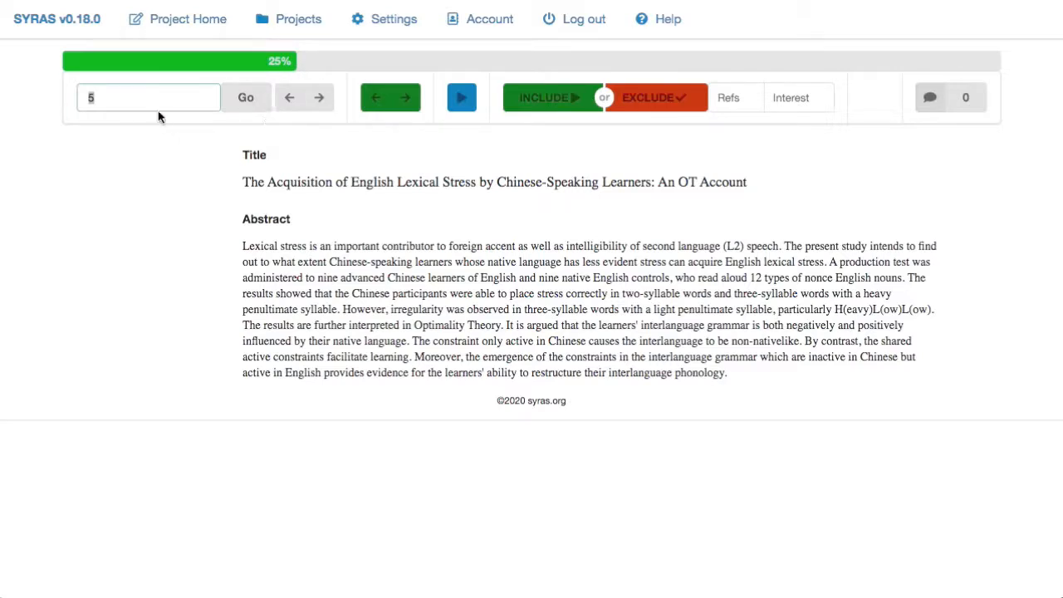
pyautogui.write('6')
pyautogui.click(241, 107)
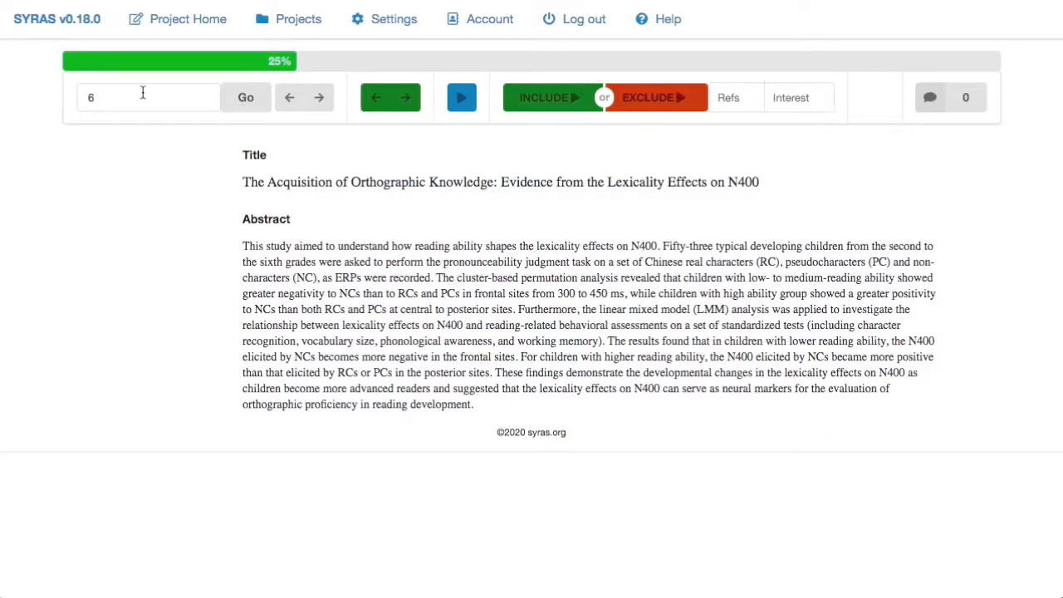
pyautogui.click(462, 101)
pyautogui.click(463, 100)
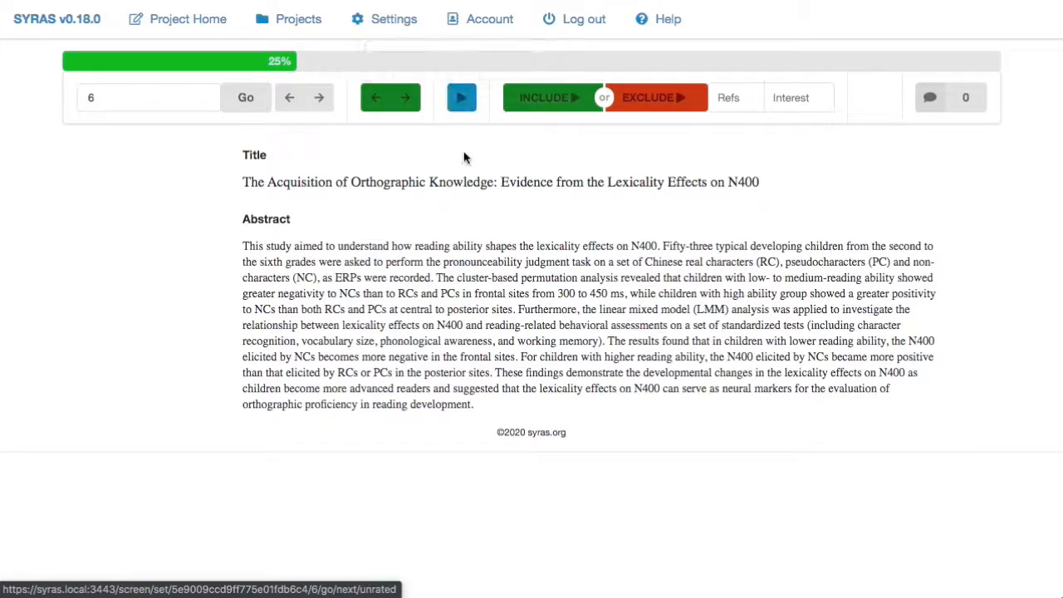
pyautogui.click(459, 98)
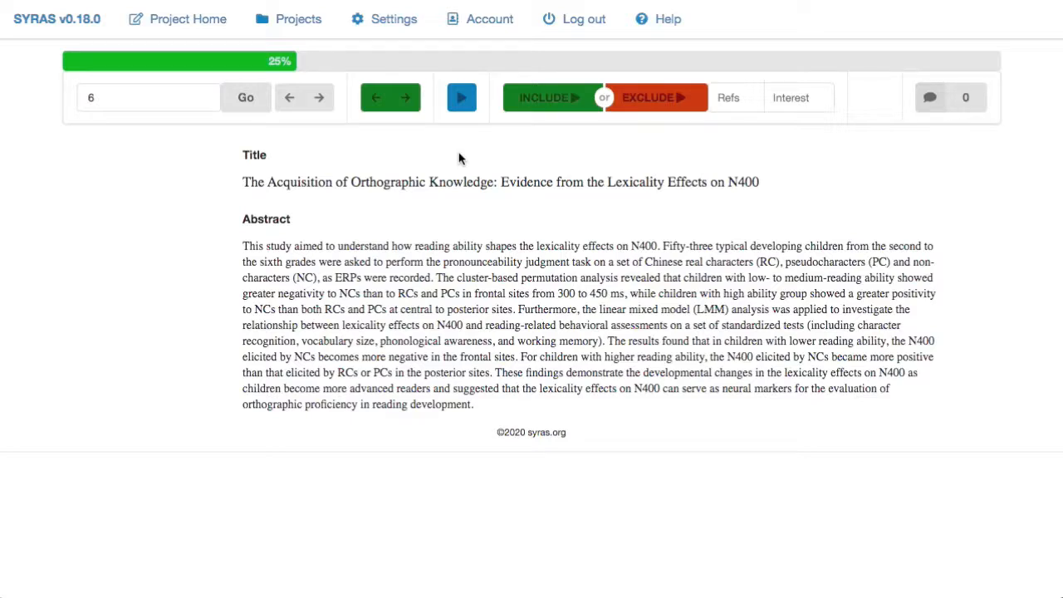
# - Label articles 6 and 10 as included and articles 7, 8, 9 and 11 as excluded
pyautogui.click(547, 98)
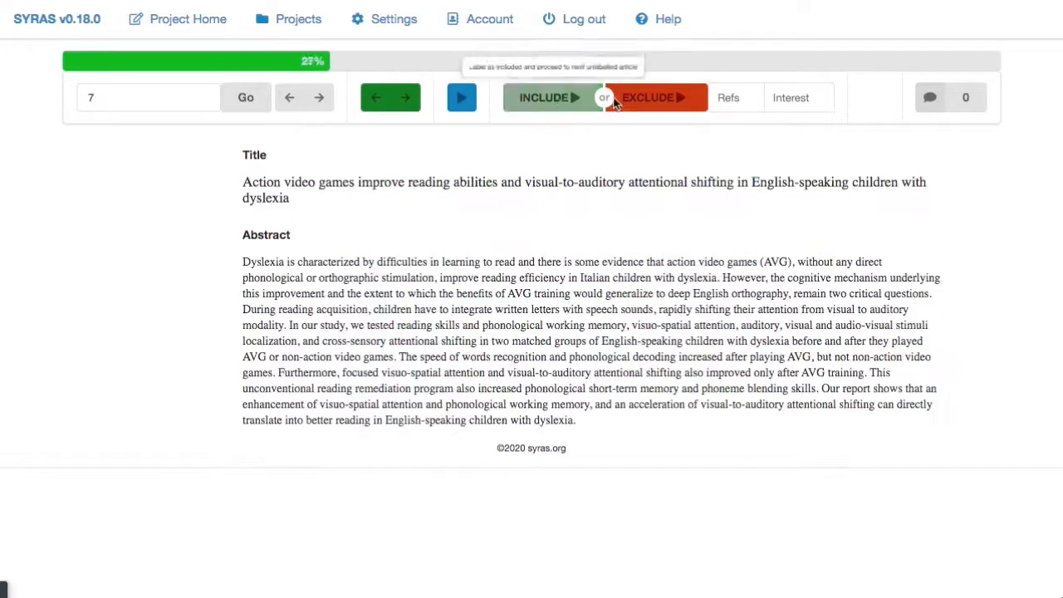
pyautogui.click(675, 98)
pyautogui.click(675, 101)
pyautogui.click(675, 101)
pyautogui.click(571, 104)
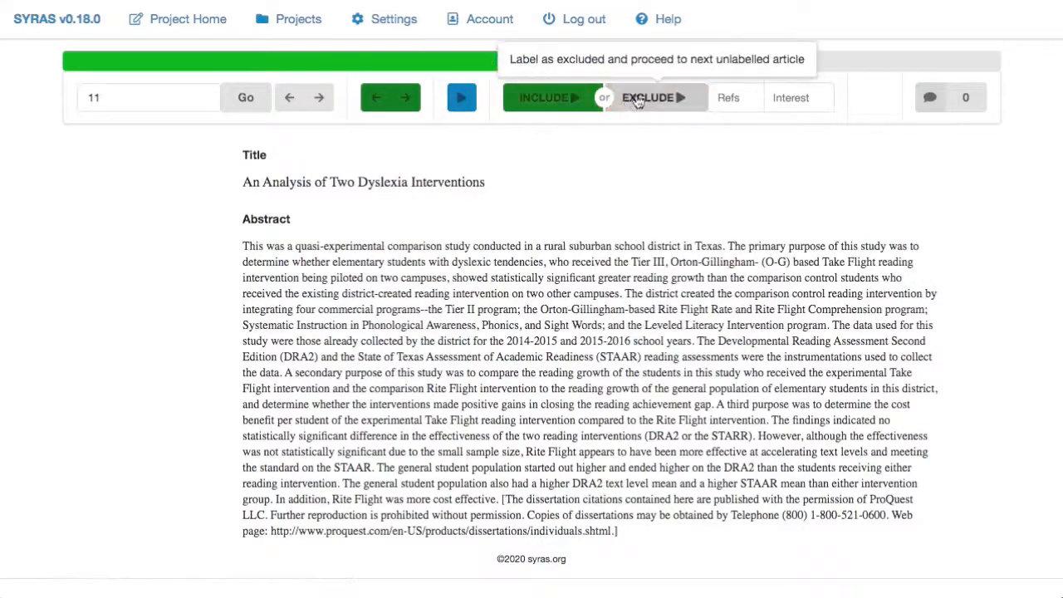
pyautogui.click(624, 102)
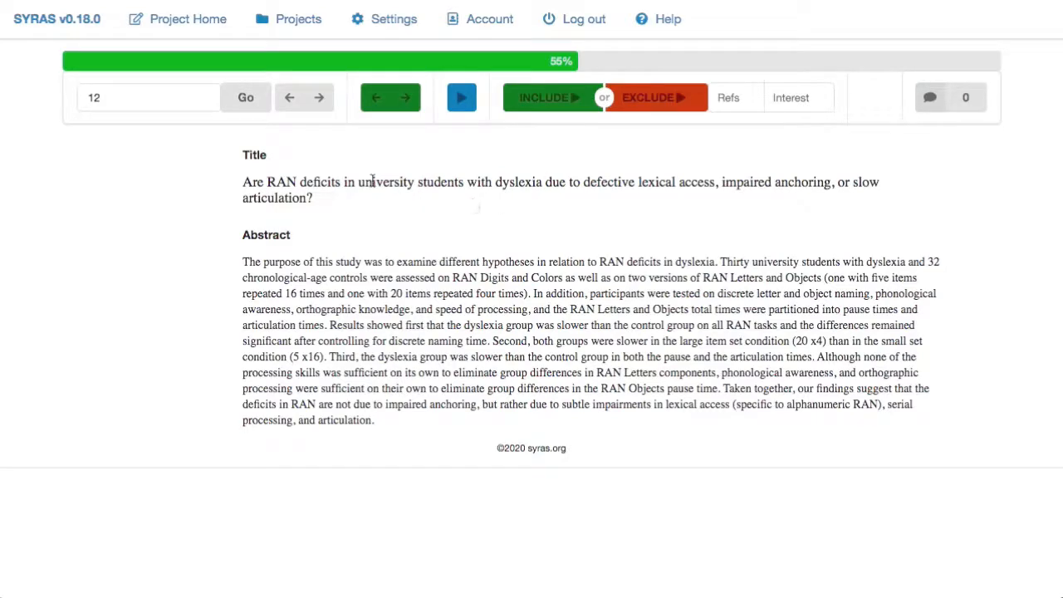
# - Enable keyboard shortcuts and turn off tooltips in the screening options, reviewing the assigned keys before saving the settings
pyautogui.click(390, 25)
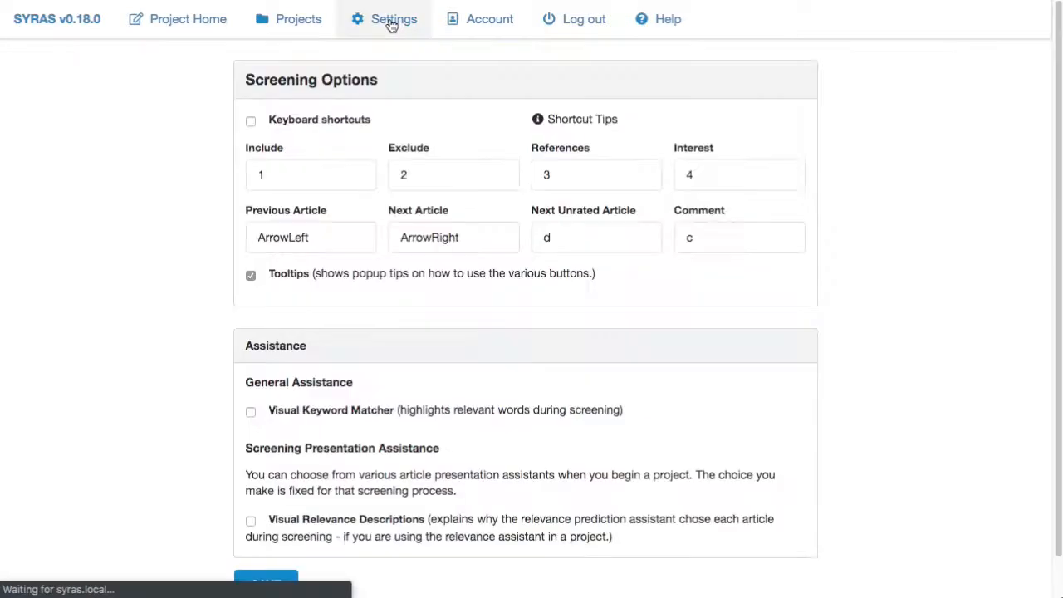
pyautogui.click(251, 122)
pyautogui.click(289, 176)
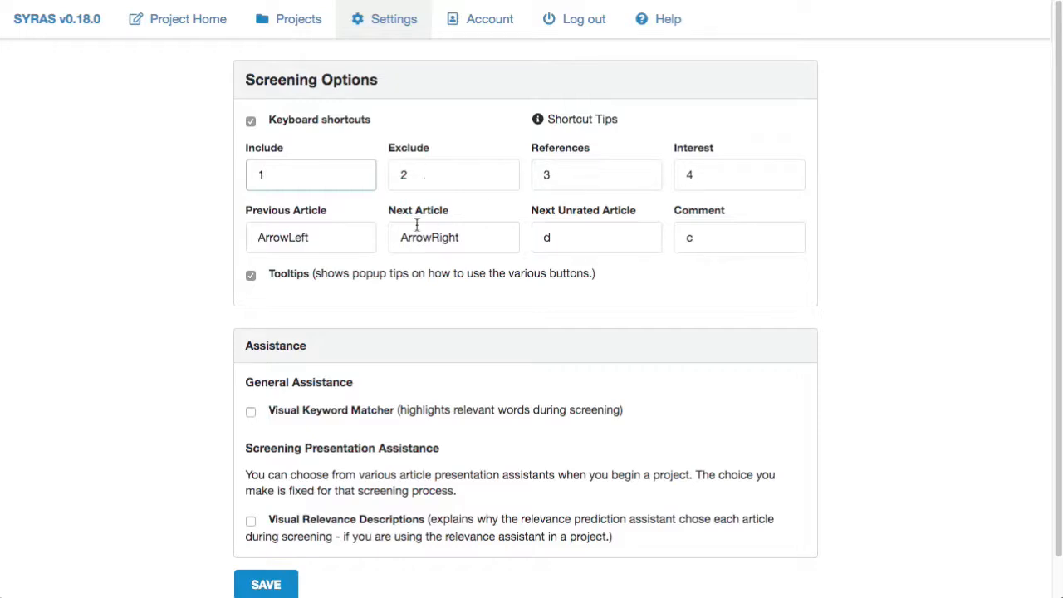
pyautogui.click(330, 237)
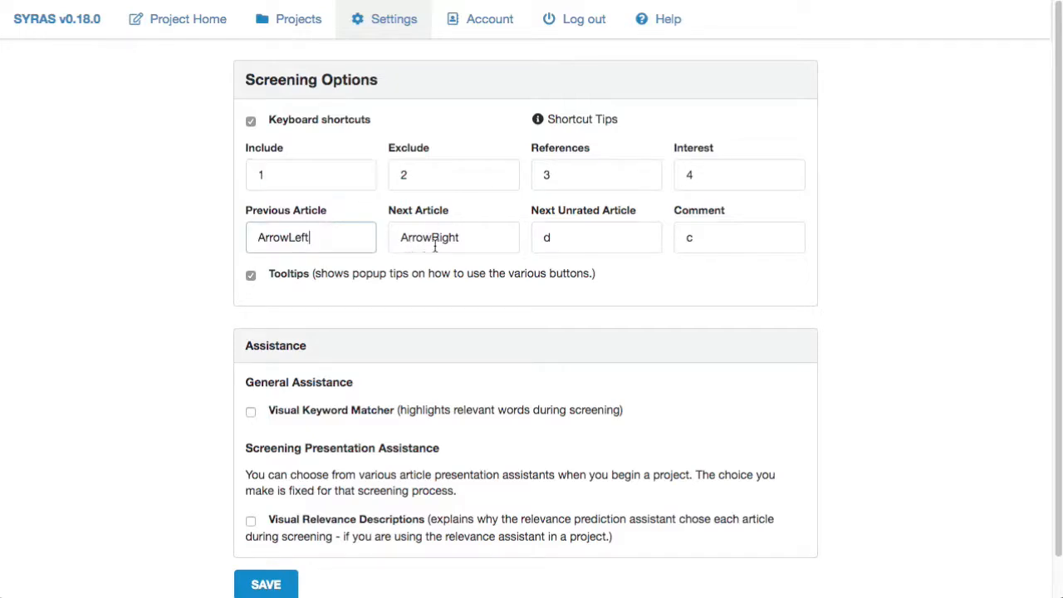
pyautogui.click(714, 239)
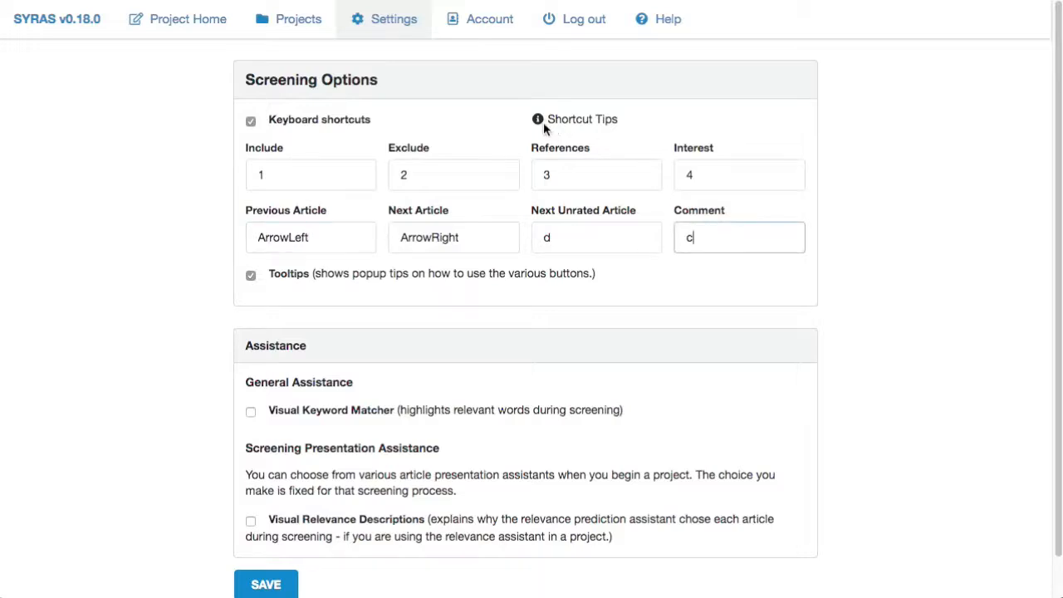
pyautogui.moveTo(540, 120)
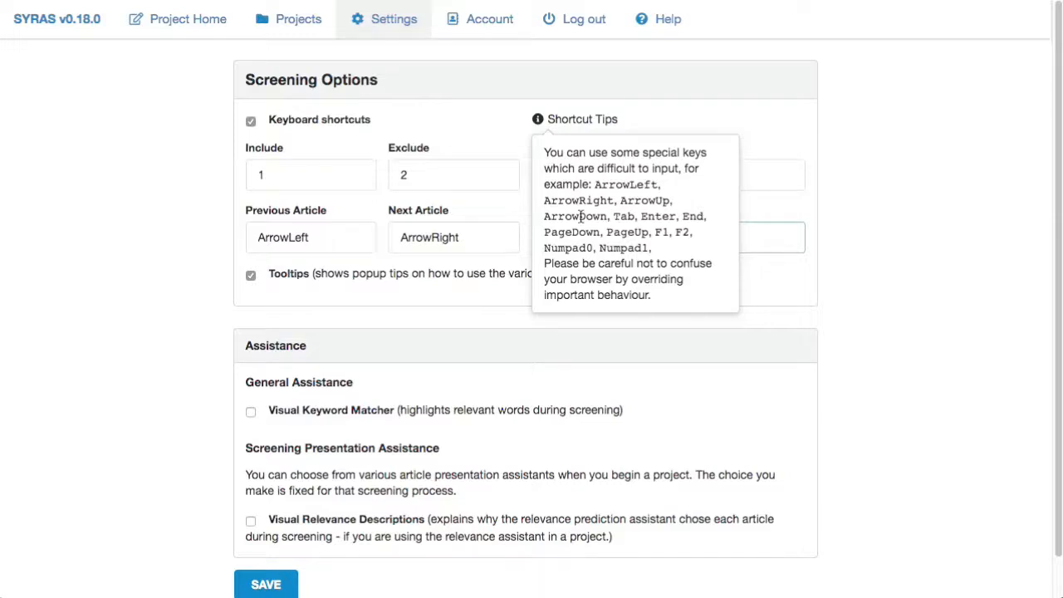
pyautogui.click(324, 237)
pyautogui.click(465, 238)
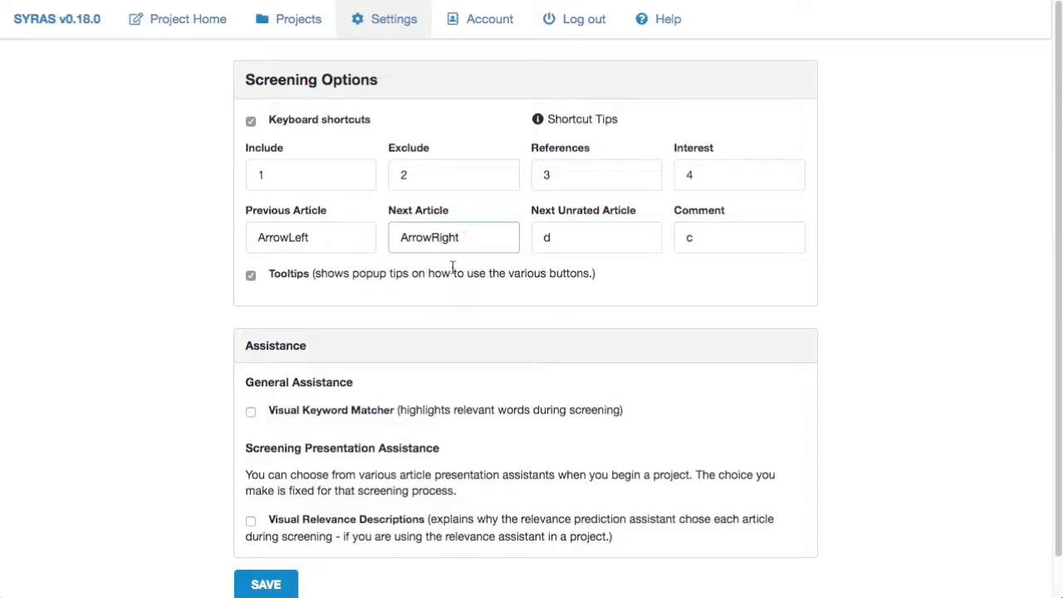
pyautogui.click(252, 275)
pyautogui.click(267, 586)
# - Return to the project and resume screening the ALL ARTICLES set at the next unlabelled article
pyautogui.click(181, 27)
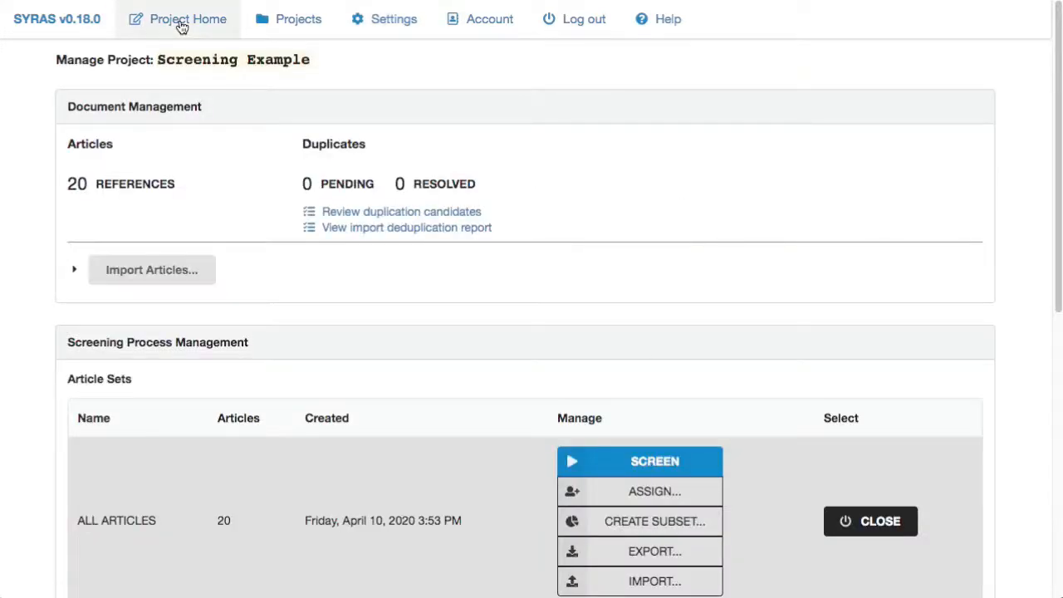
pyautogui.click(643, 469)
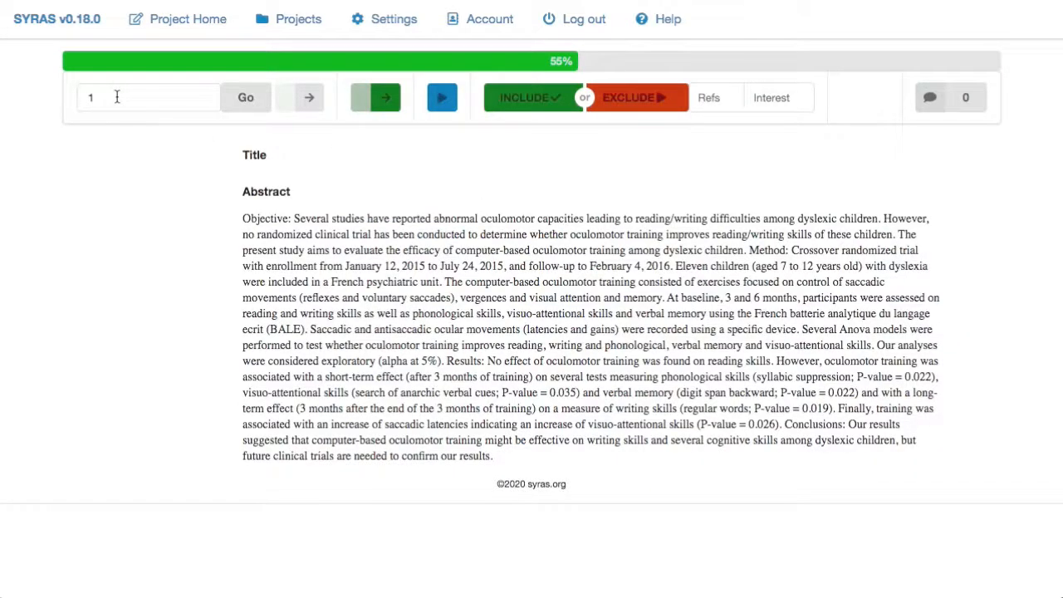
pyautogui.click(442, 106)
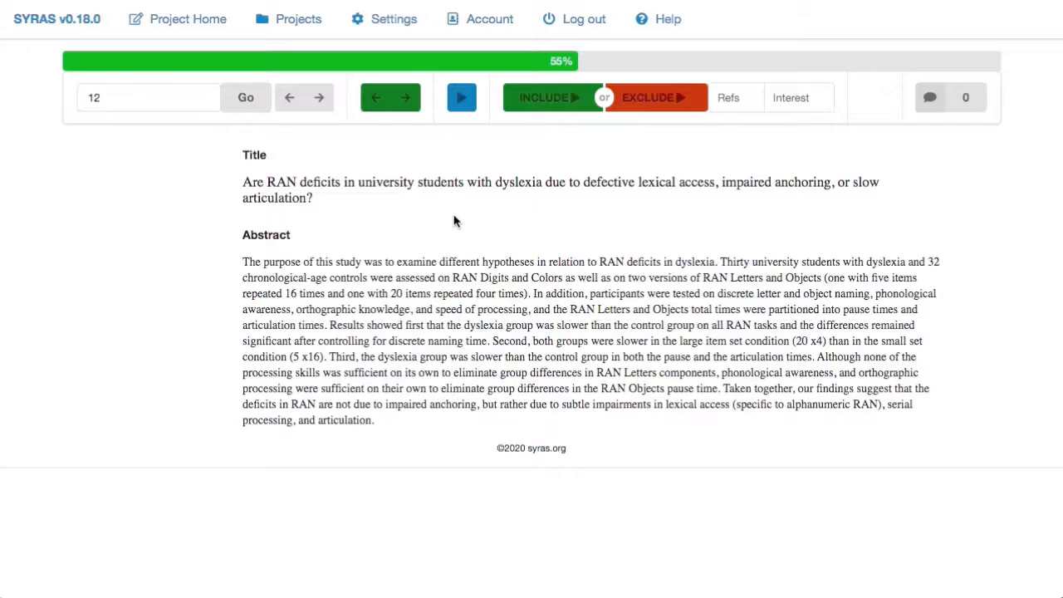
# - Label articles 12 to 15 in succession, advancing to article 16
pyautogui.press('e')
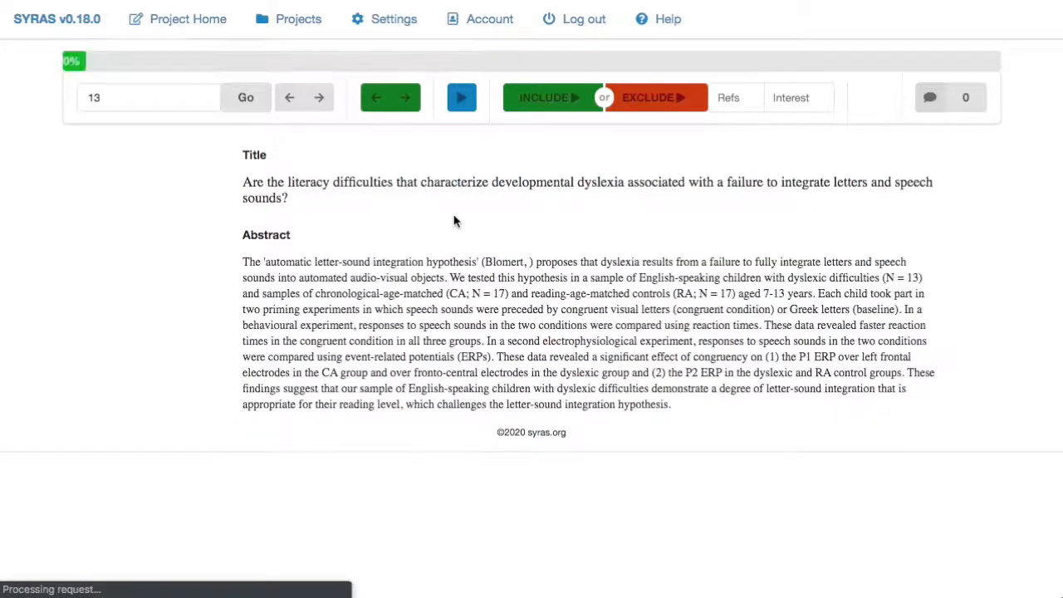
pyautogui.press('e')
pyautogui.press('e')
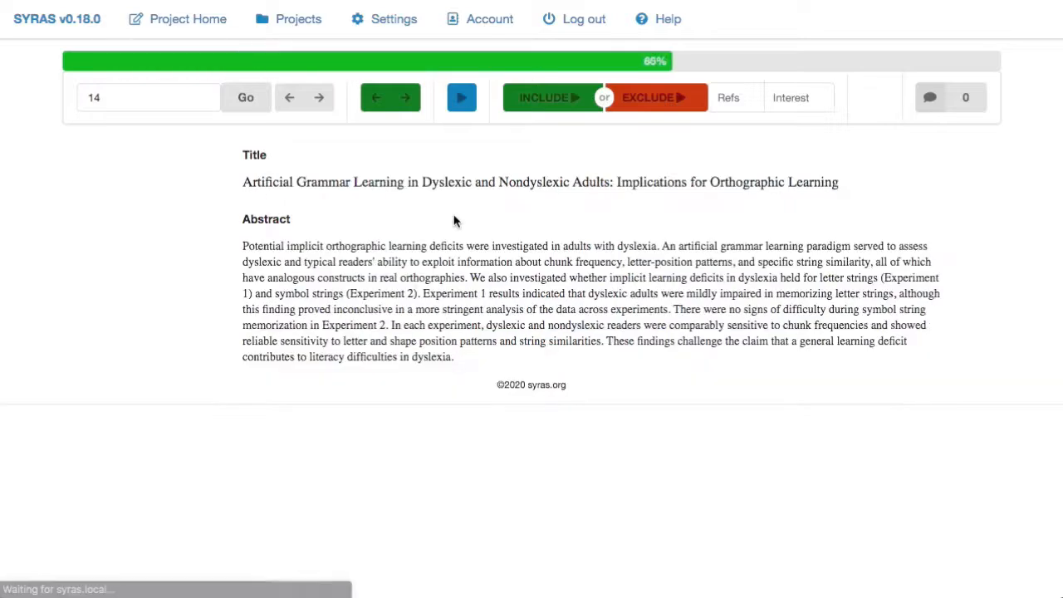
pyautogui.press('e')
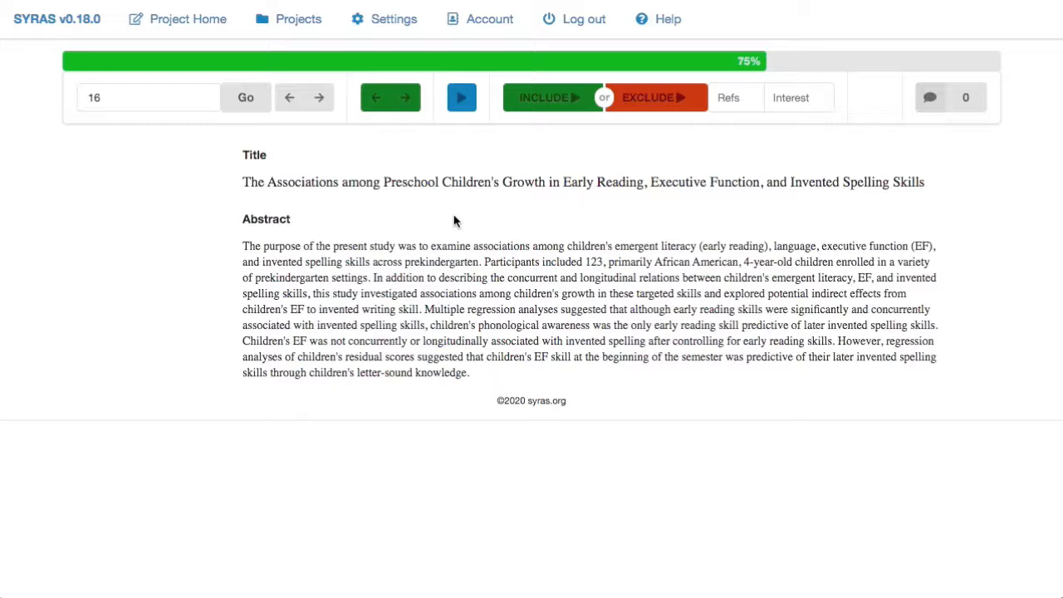
# - Enter the comment "check up later" for article 16 and close the comment box
pyautogui.click(931, 106)
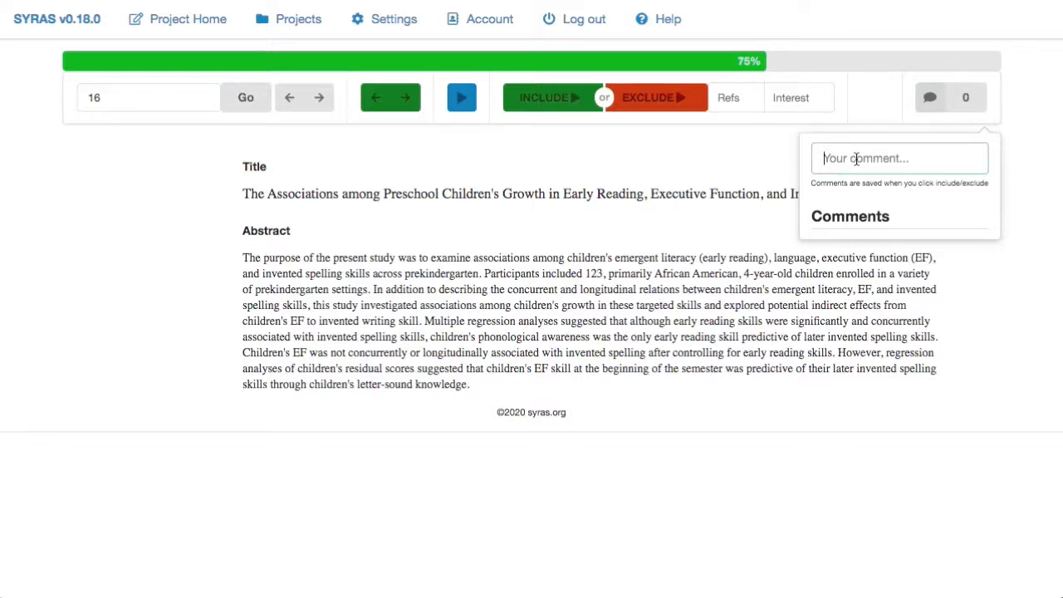
pyautogui.write('check up loater')
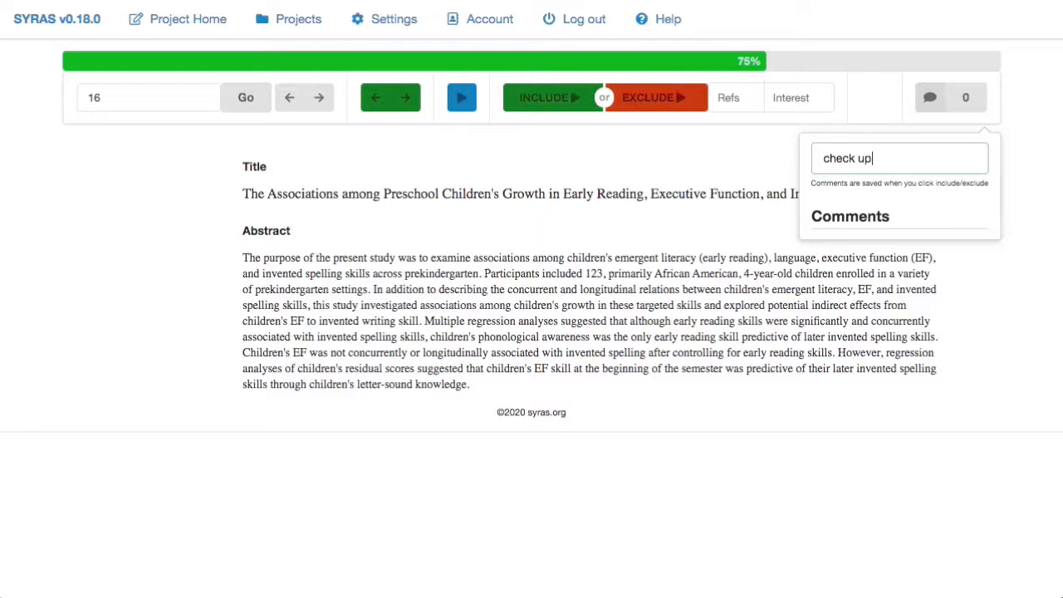
pyautogui.press('BackSpace')
pyautogui.press('BackSpace')
pyautogui.press('BackSpace')
pyautogui.press('BackSpace')
pyautogui.press('BackSpace')
pyautogui.write('ater')
pyautogui.click(741, 138)
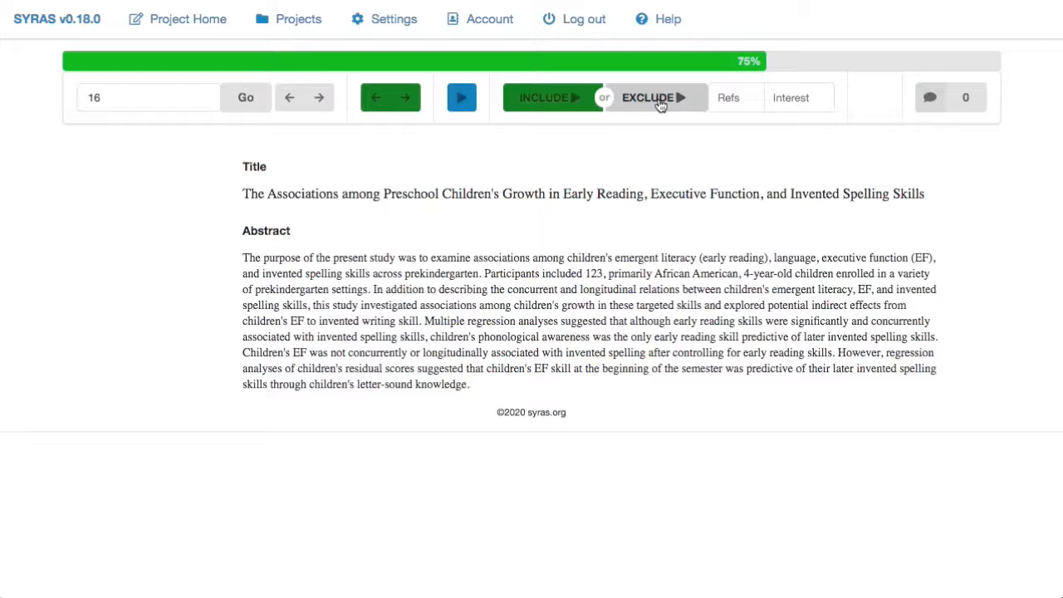
# - Flag article 16 for Interest and Refs, recheck its comment, and label the article as excluded
pyautogui.click(660, 101)
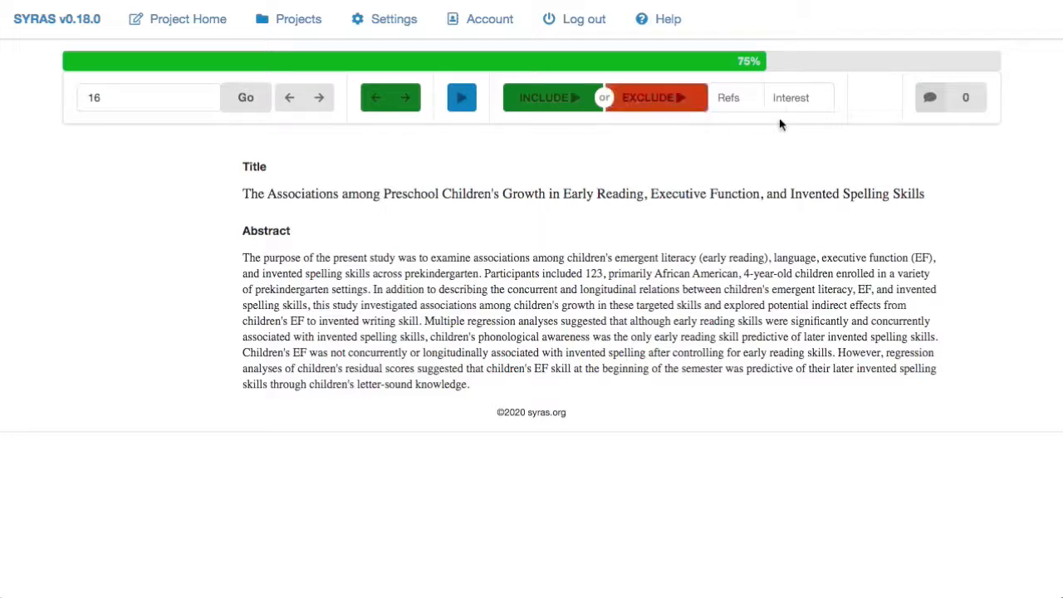
pyautogui.click(794, 101)
pyautogui.click(732, 101)
pyautogui.click(669, 99)
pyautogui.click(931, 101)
pyautogui.click(931, 101)
pyautogui.click(931, 100)
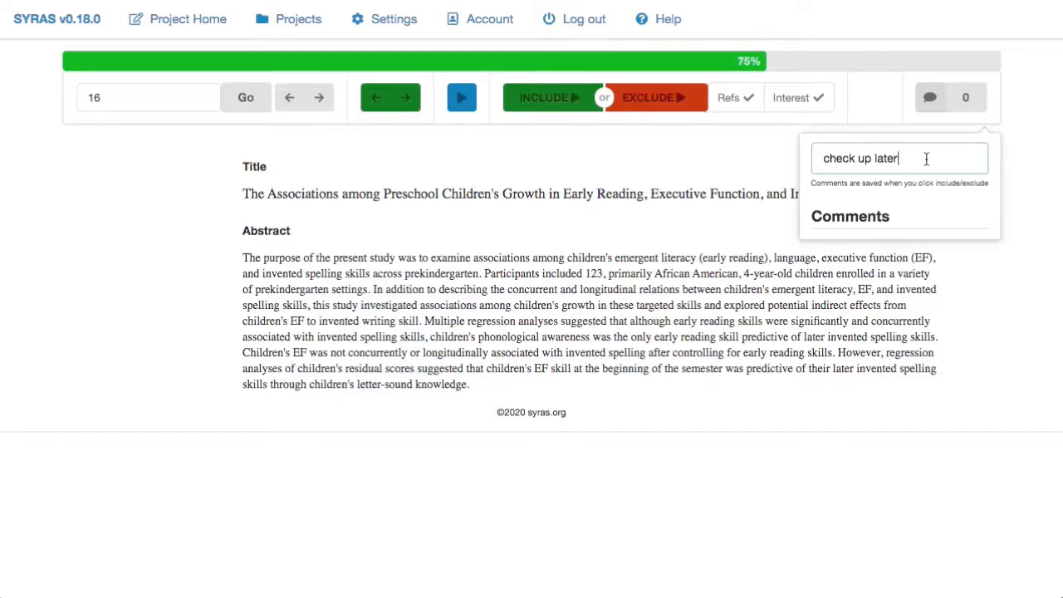
pyautogui.click(780, 163)
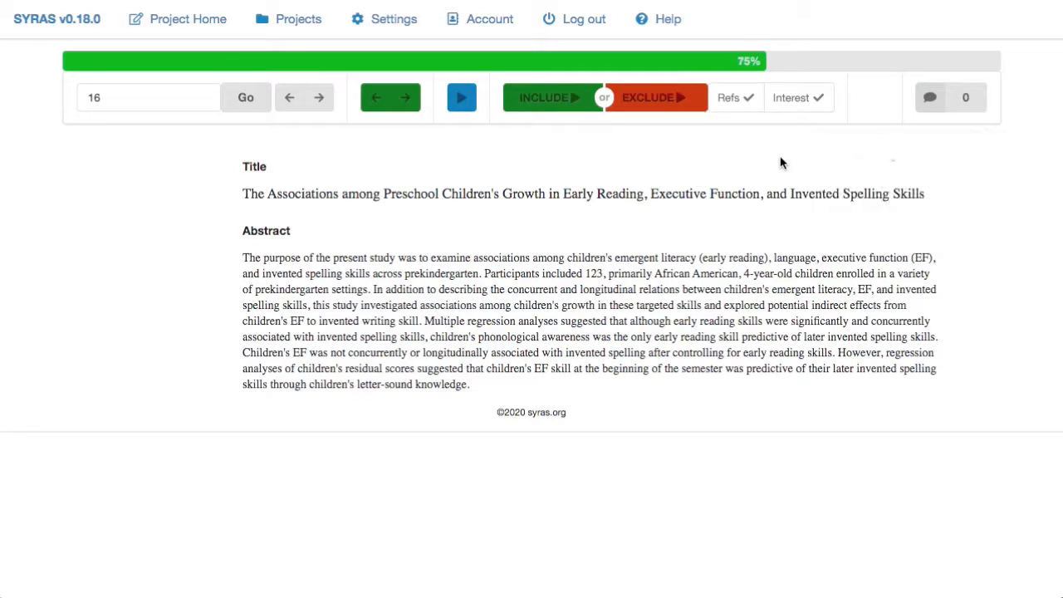
pyautogui.click(668, 98)
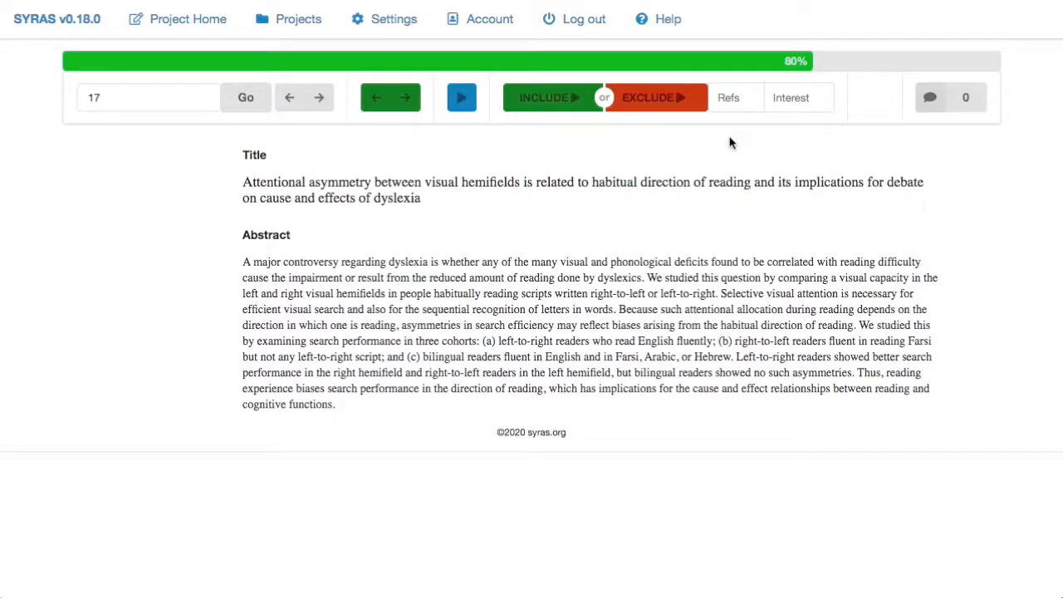
# - Go back to article 16 and check its saved label, flags and comment
pyautogui.click(289, 97)
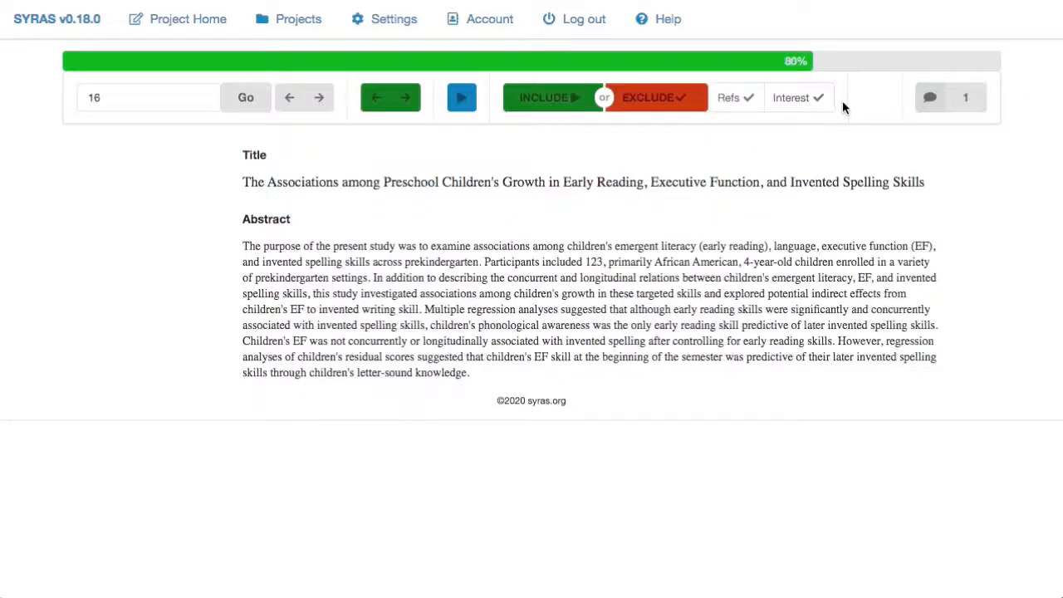
pyautogui.click(927, 100)
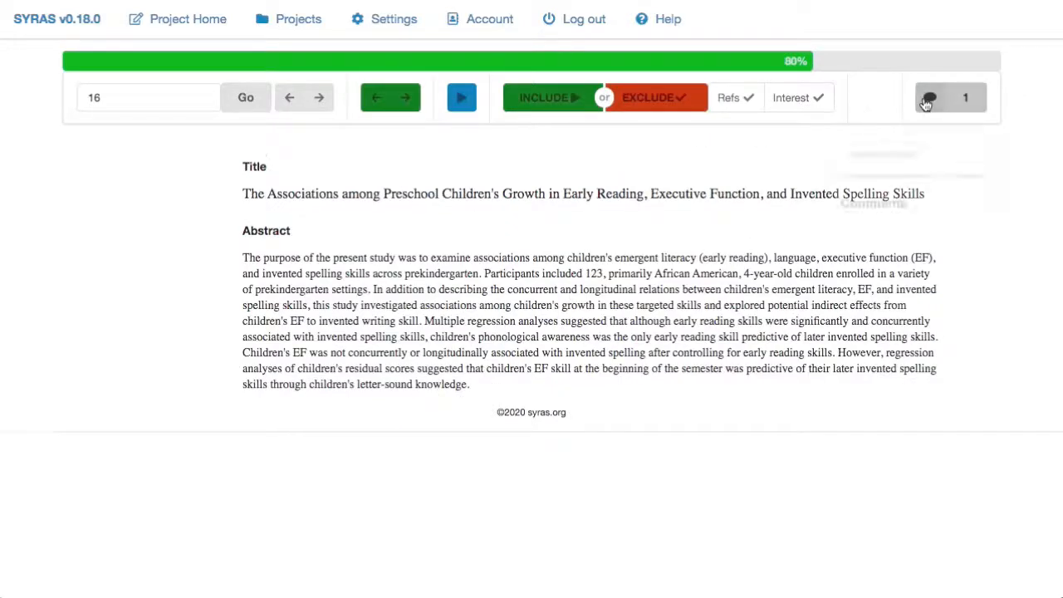
pyautogui.click(719, 154)
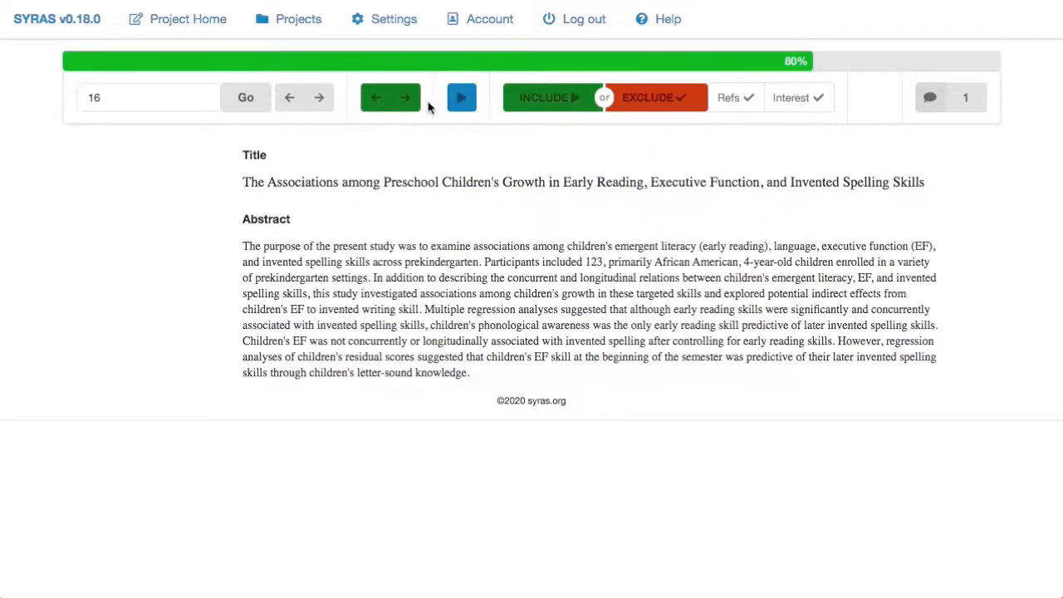
# - Jump to the next unlabelled article, number 17, and label it as included
pyautogui.click(460, 101)
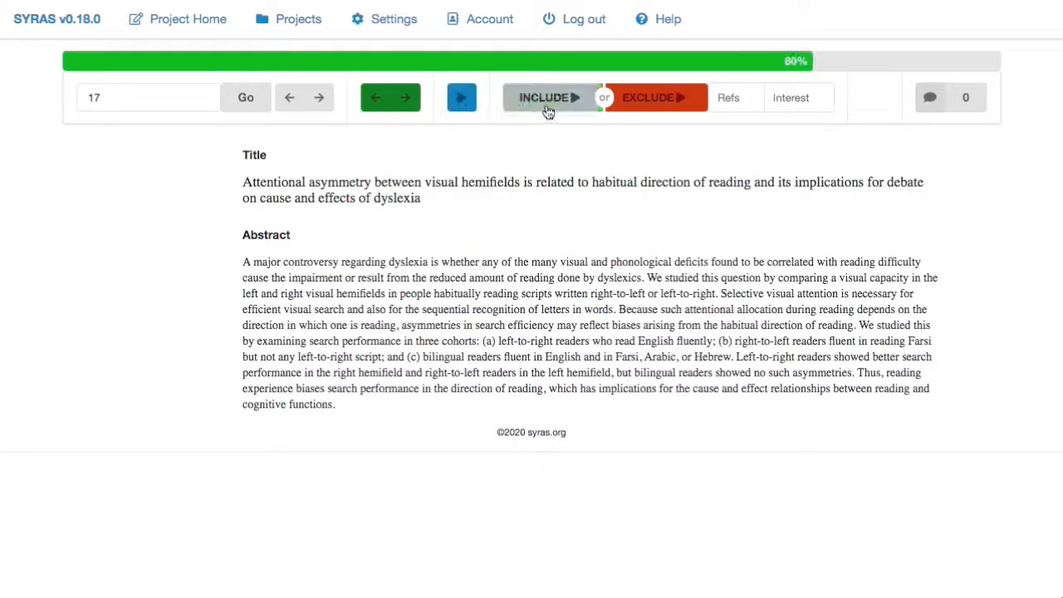
pyautogui.click(548, 101)
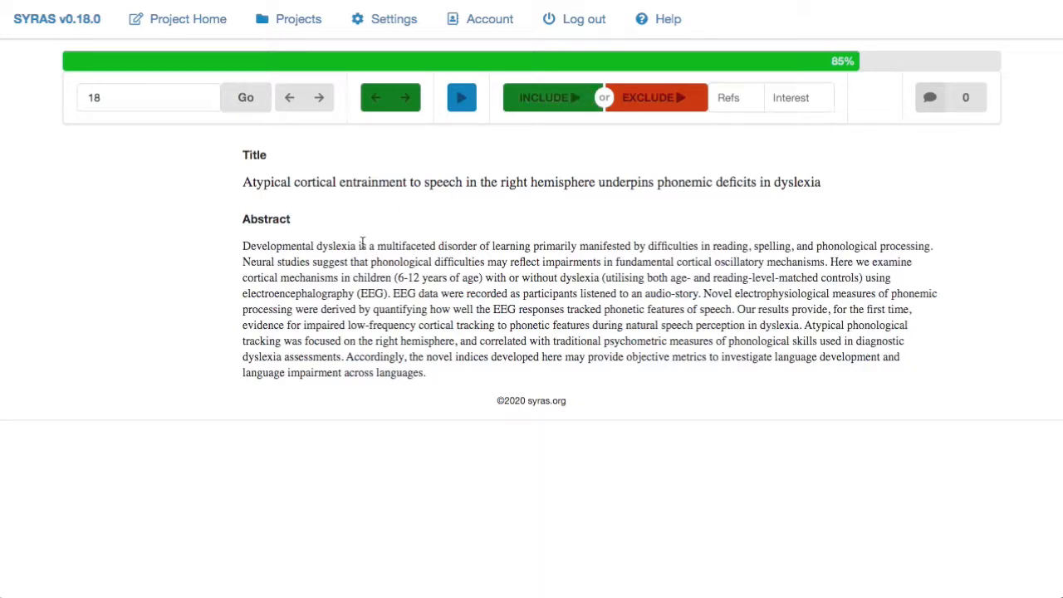
# - Enable the Visual Keyword Matcher in the assistance settings and save them
pyautogui.click(399, 23)
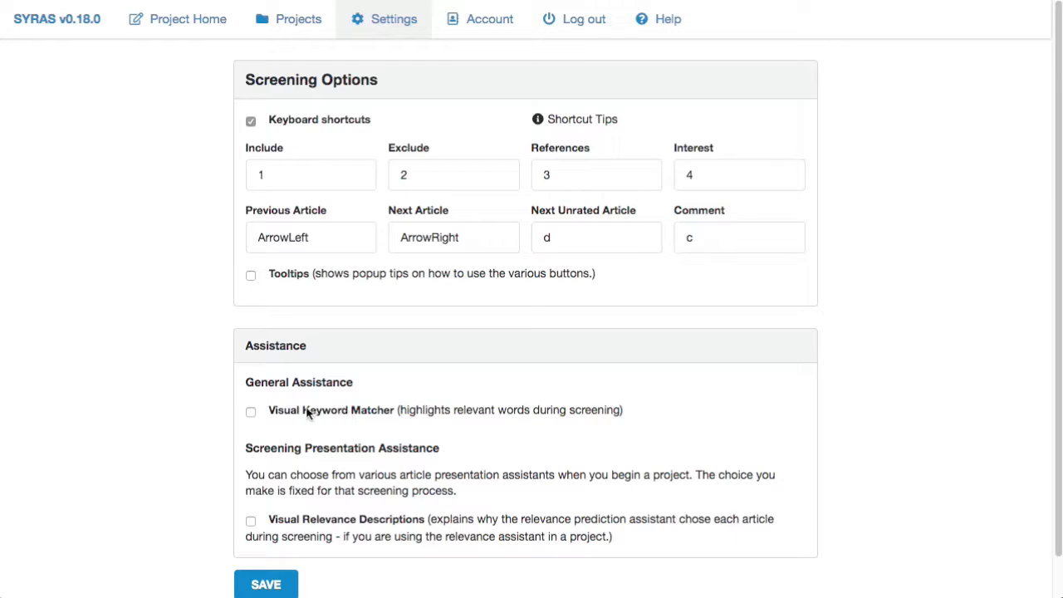
pyautogui.click(250, 412)
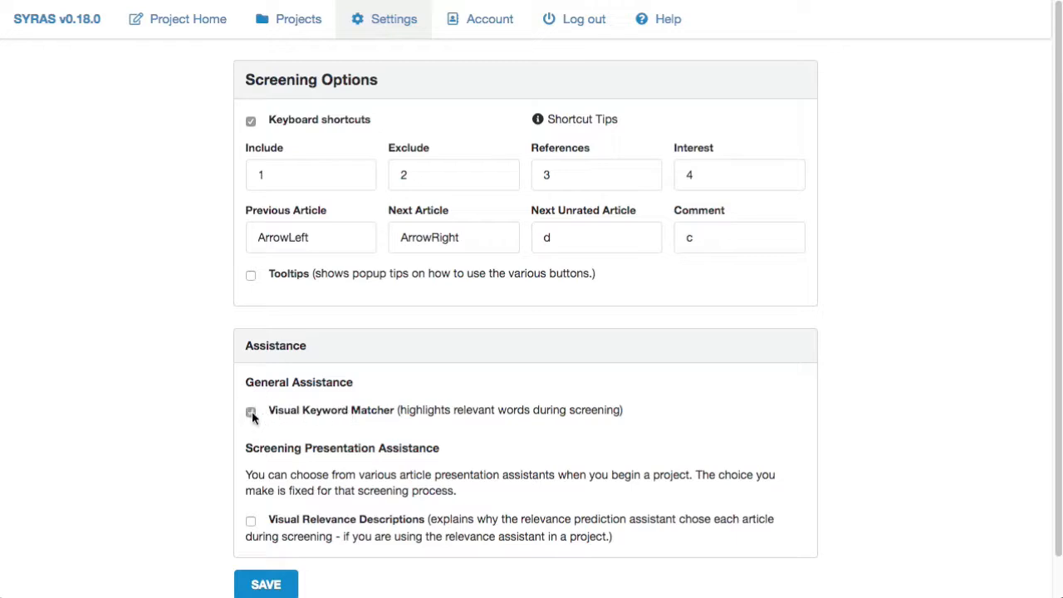
pyautogui.click(276, 585)
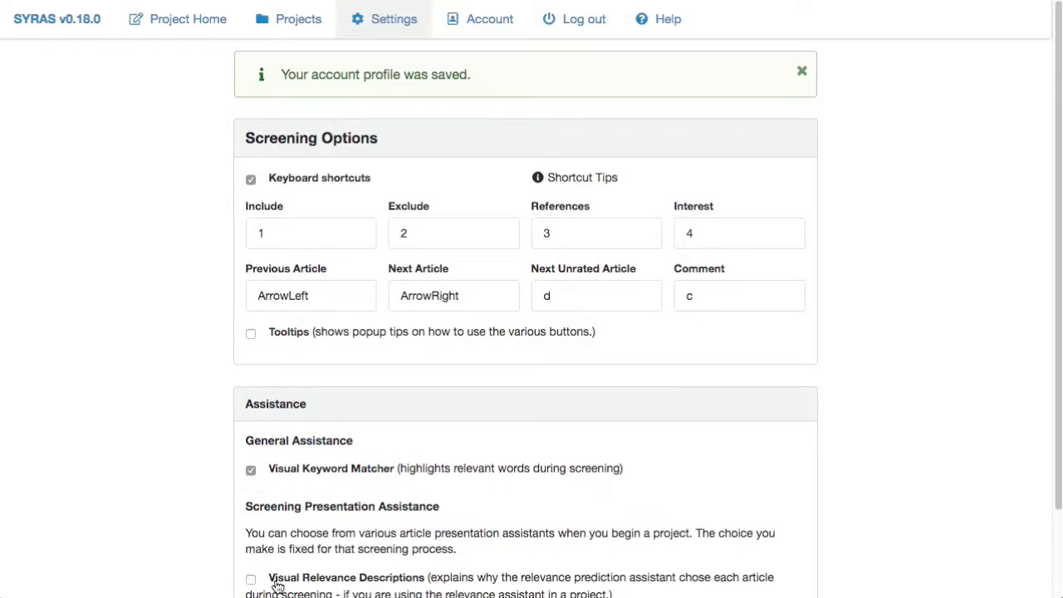
# - Reopen the ALL ARTICLES set of the project for screening and go to the next unlabelled article
pyautogui.click(166, 23)
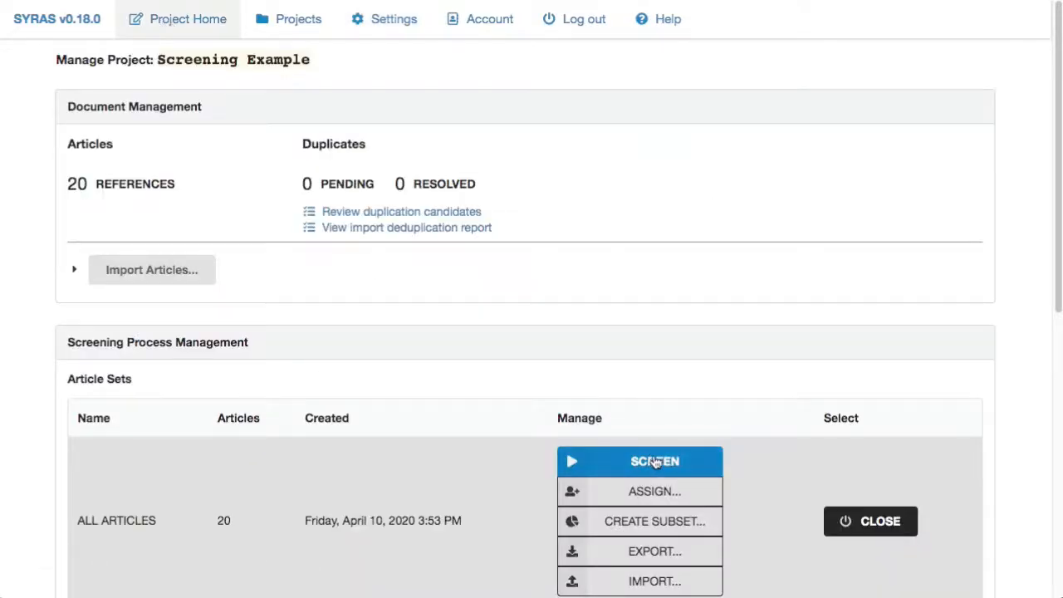
pyautogui.click(656, 463)
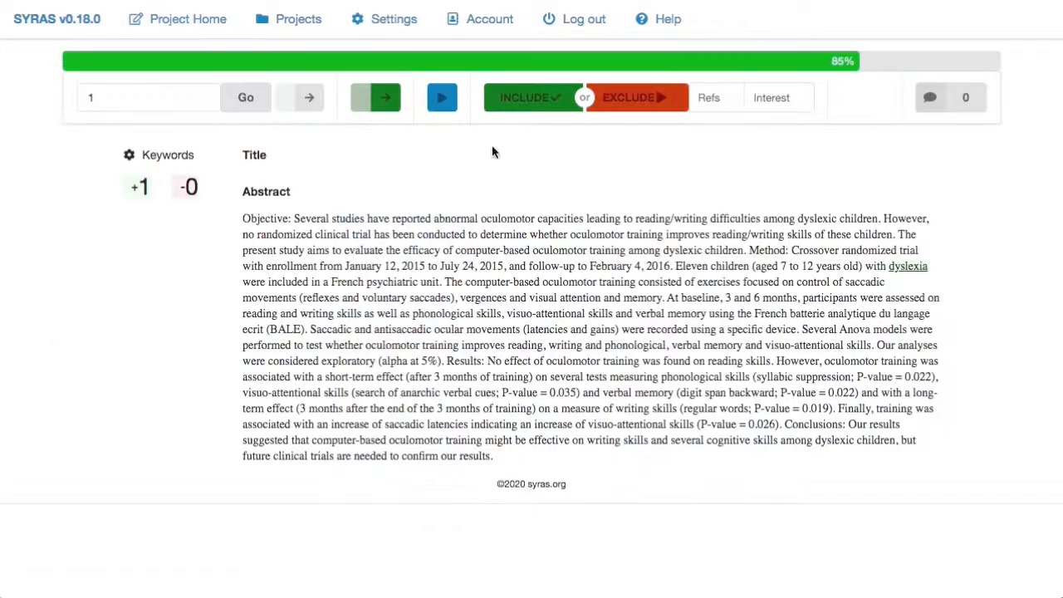
pyautogui.click(440, 97)
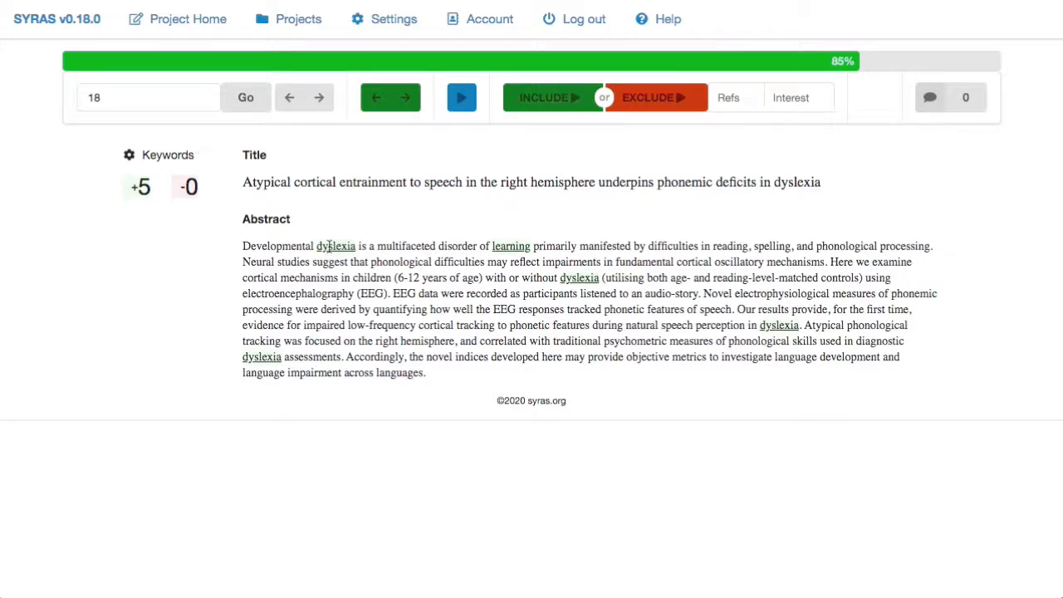
# - Inspect the desirable and undesirable words in the Keyword Highlighter, closing it without changes
pyautogui.click(129, 157)
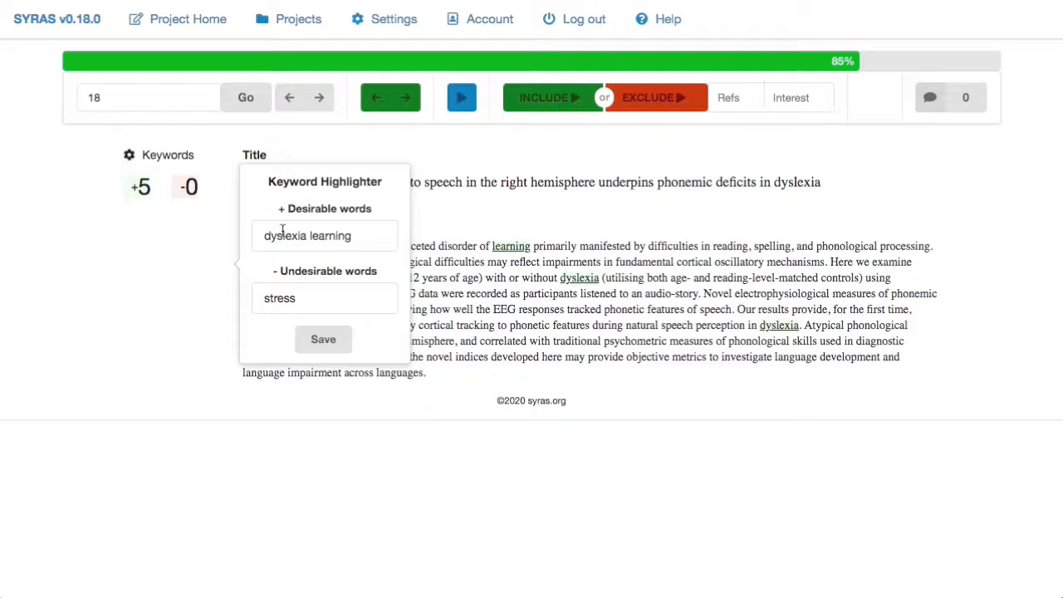
pyautogui.doubleClick(344, 236)
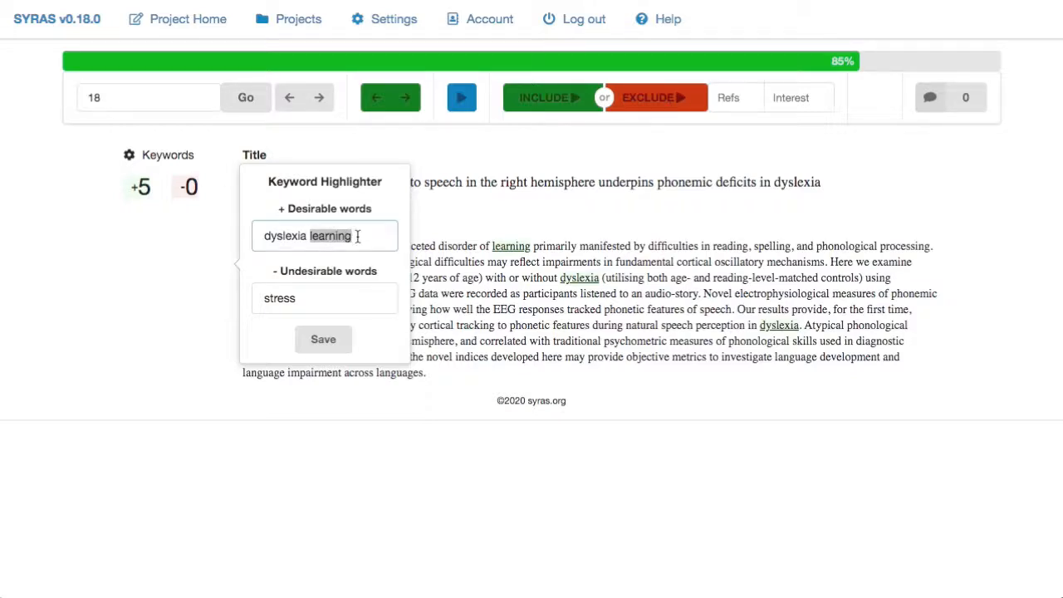
pyautogui.doubleClick(294, 235)
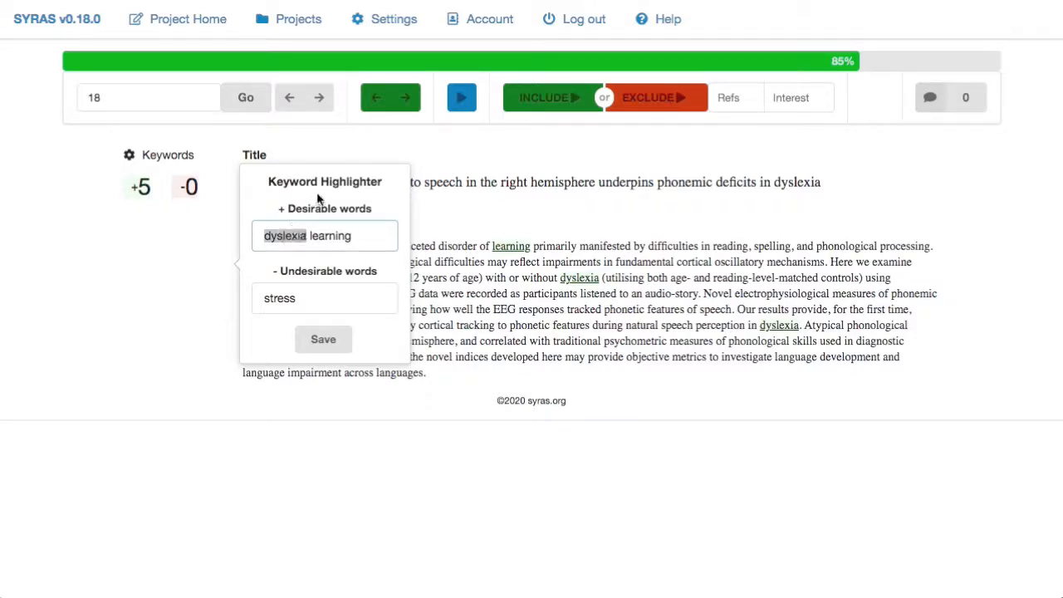
pyautogui.doubleClick(296, 274)
pyautogui.doubleClick(284, 299)
pyautogui.click(196, 260)
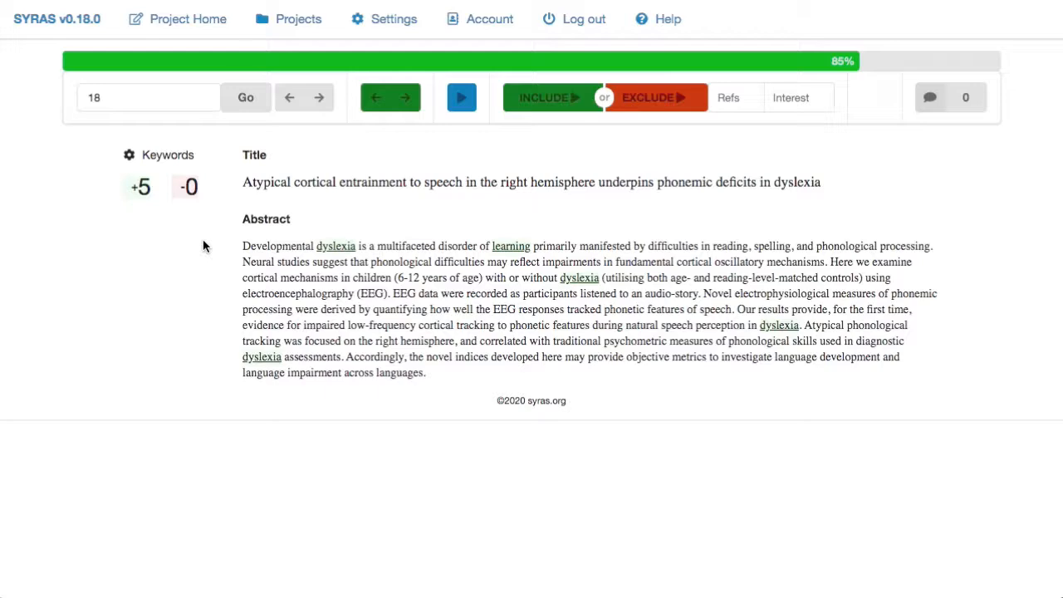
pyautogui.click(203, 243)
# - Browse forward to article 20 and back to article 13, examining the highlighted keywords and their counts
pyautogui.press('Right')
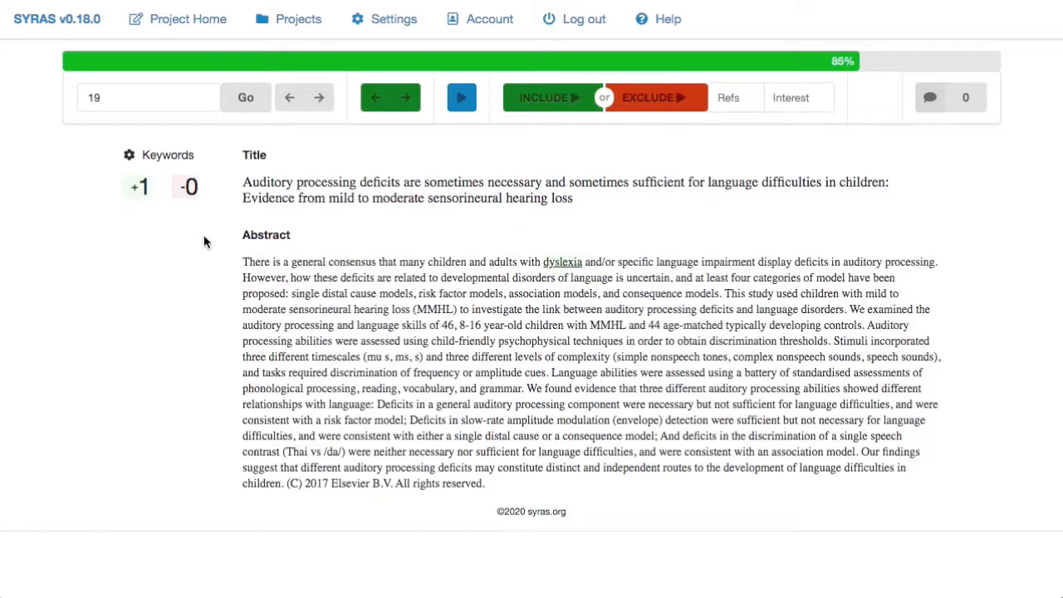
pyautogui.press('Right')
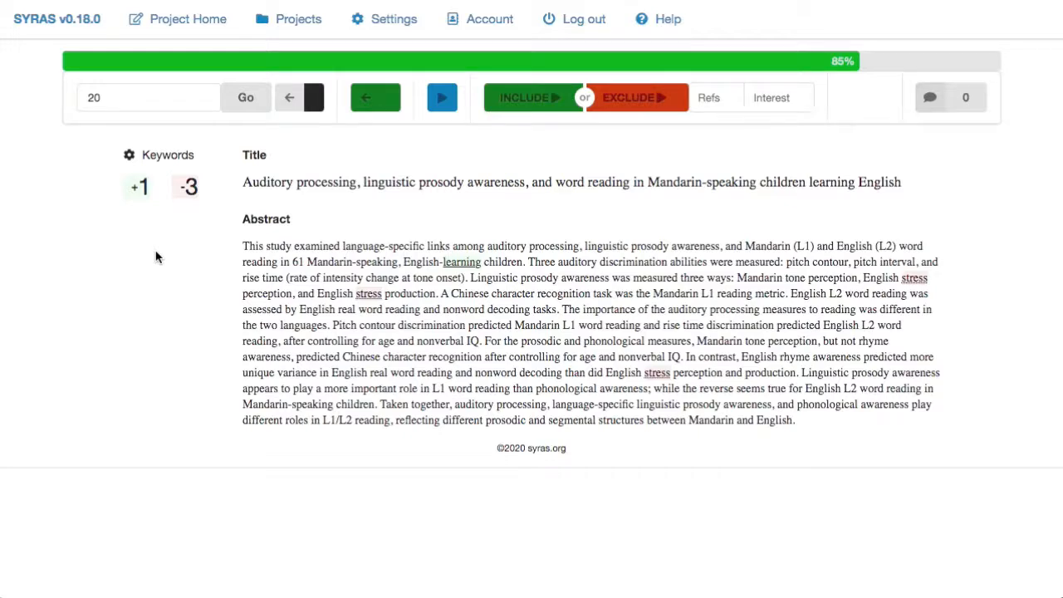
pyautogui.press('Left')
pyautogui.press('Left')
pyautogui.press('Left')
pyautogui.press('Left')
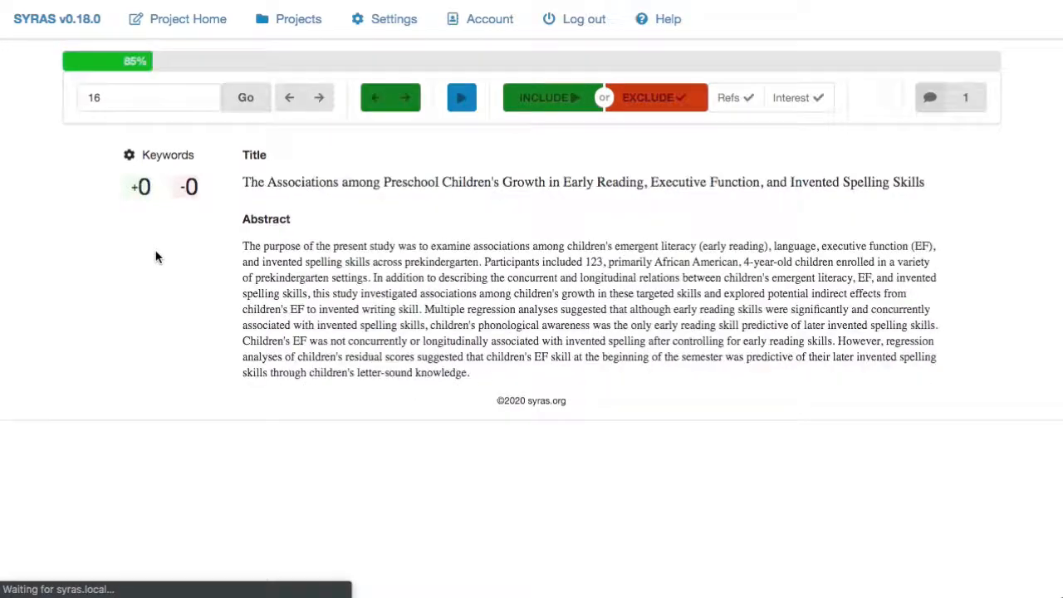
pyautogui.press('Left')
pyautogui.press('Left')
pyautogui.press('Left')
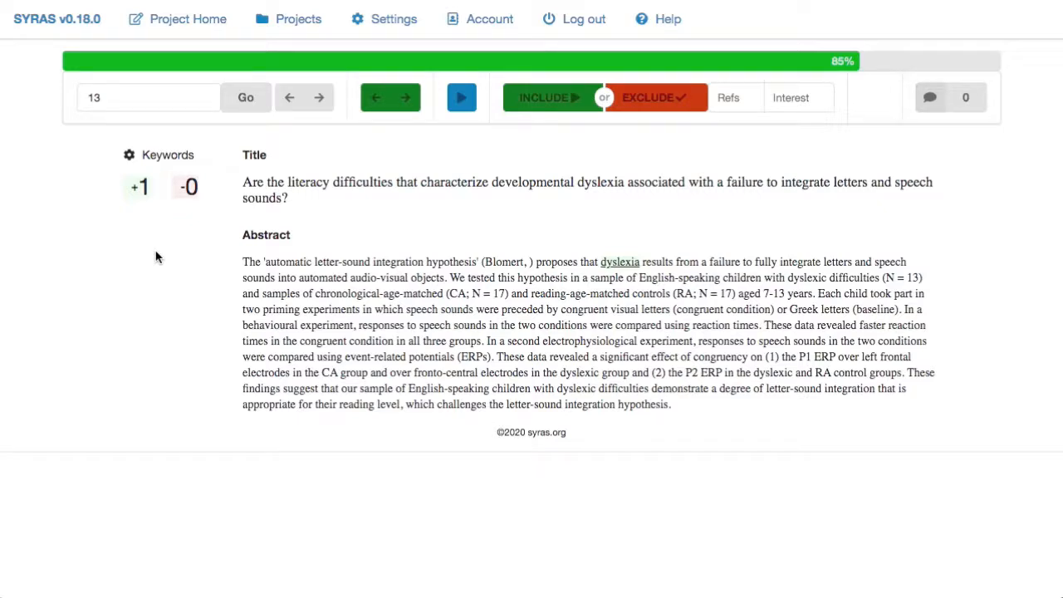
# - Jump to the next unlabelled article and label articles 18, 19 and 20 as excluded
pyautogui.click(460, 98)
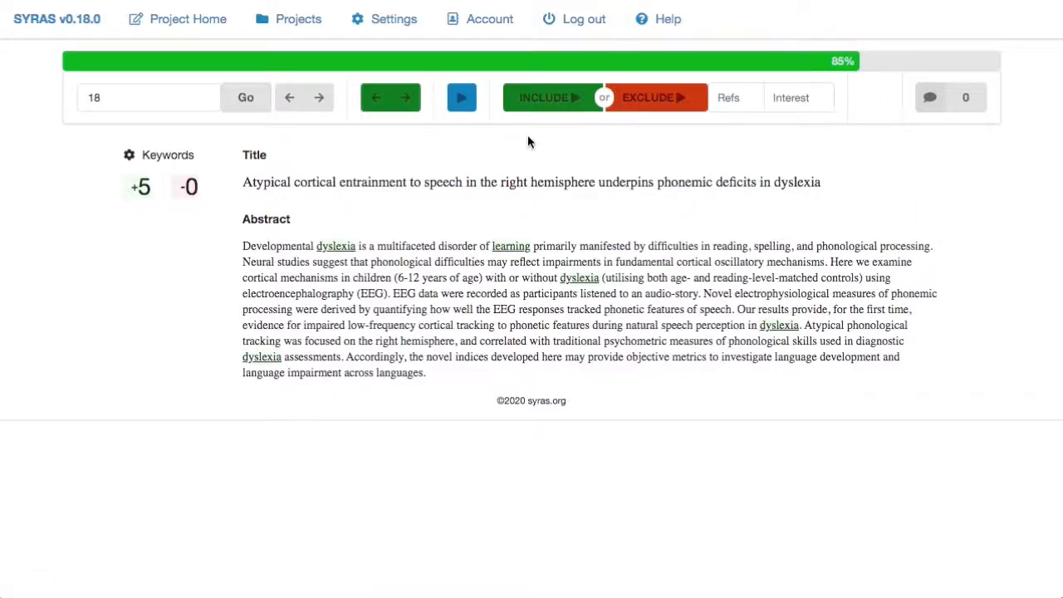
pyautogui.click(649, 100)
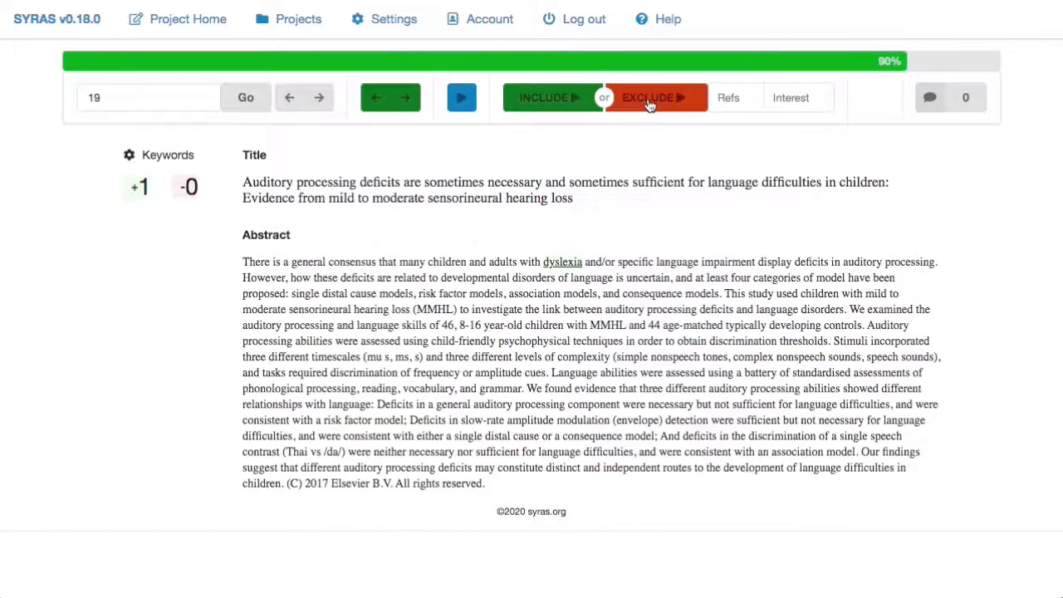
pyautogui.click(649, 100)
pyautogui.click(649, 99)
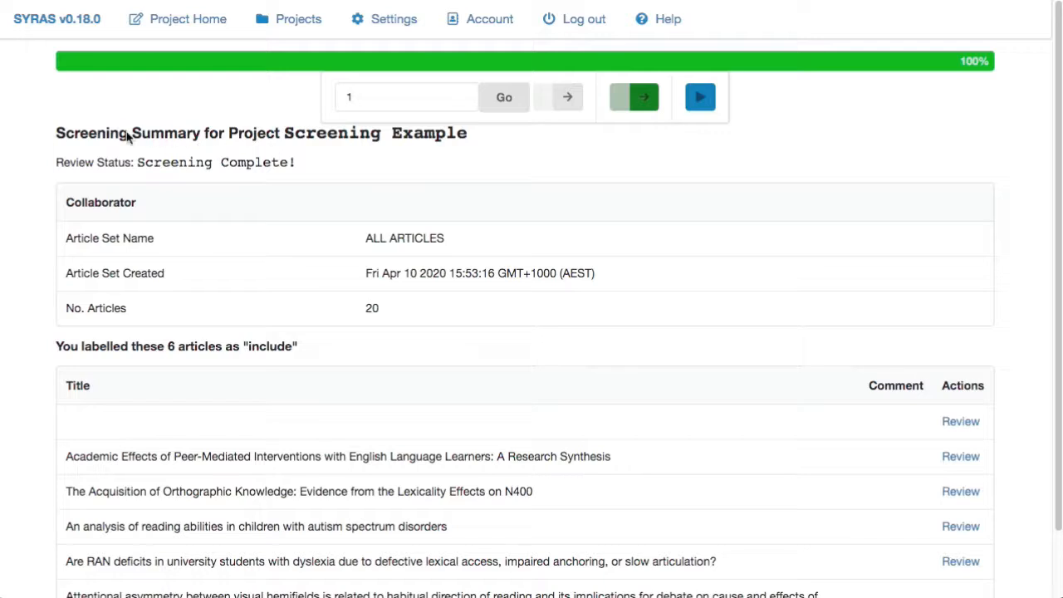
# - Examine the screening summary, including the review status, article set details and list of included articles
pyautogui.scroll(-1, 280, 146)
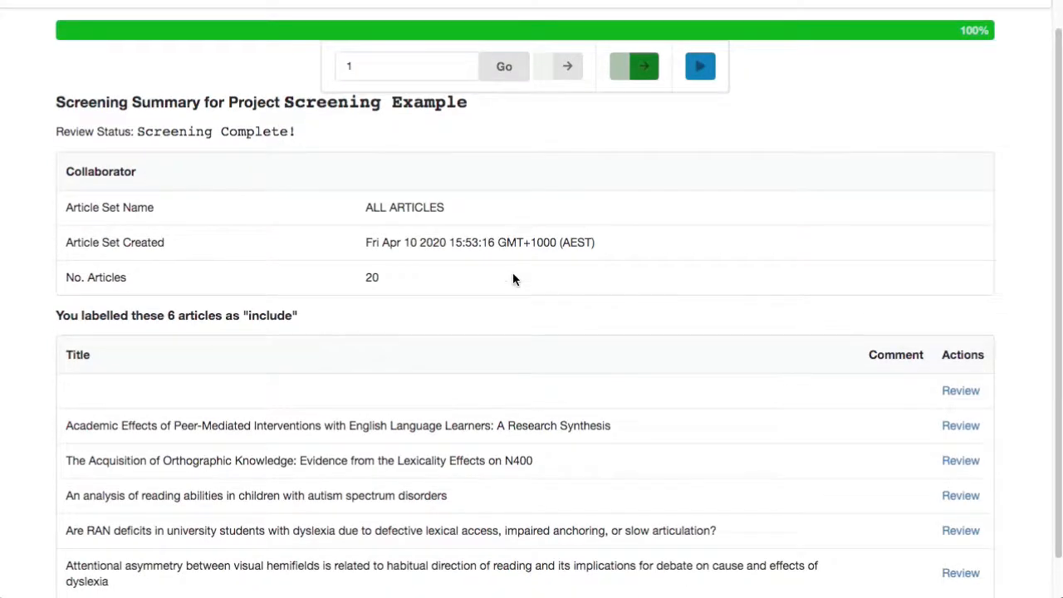
pyautogui.scroll(-1, 512, 274)
pyautogui.scroll(2, 512, 274)
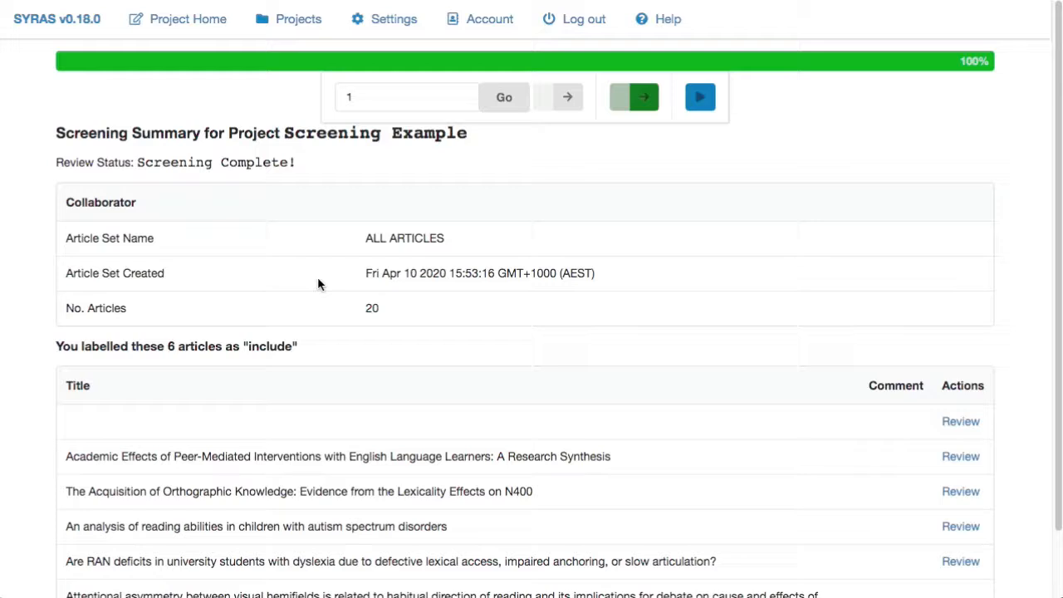
pyautogui.scroll(-1, 226, 349)
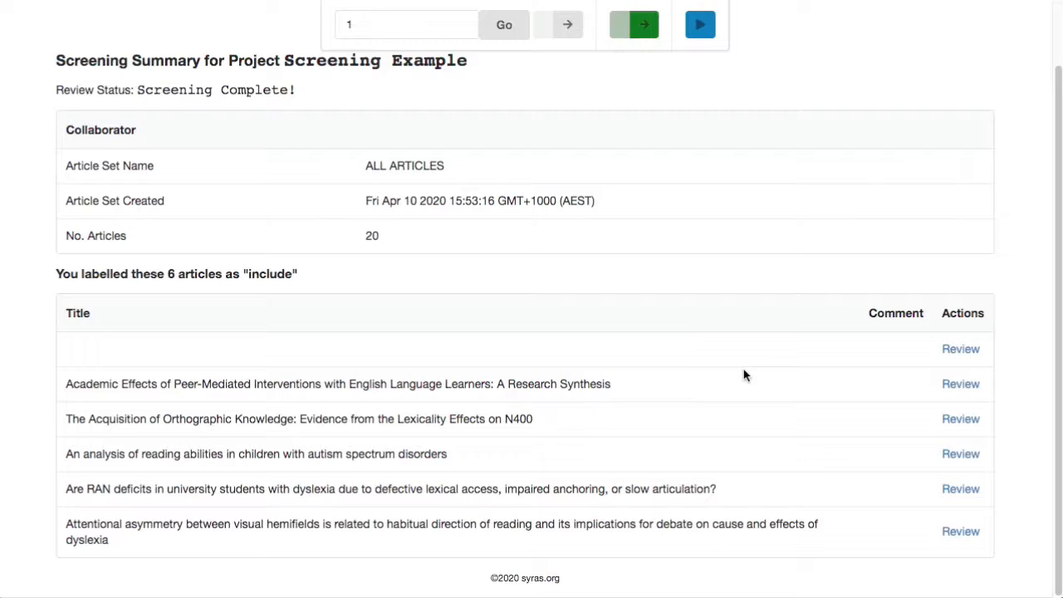
# - Review the included article "The Acquisition of Orthographic Knowledge" from the summary list and return to the screening summary
pyautogui.click(955, 424)
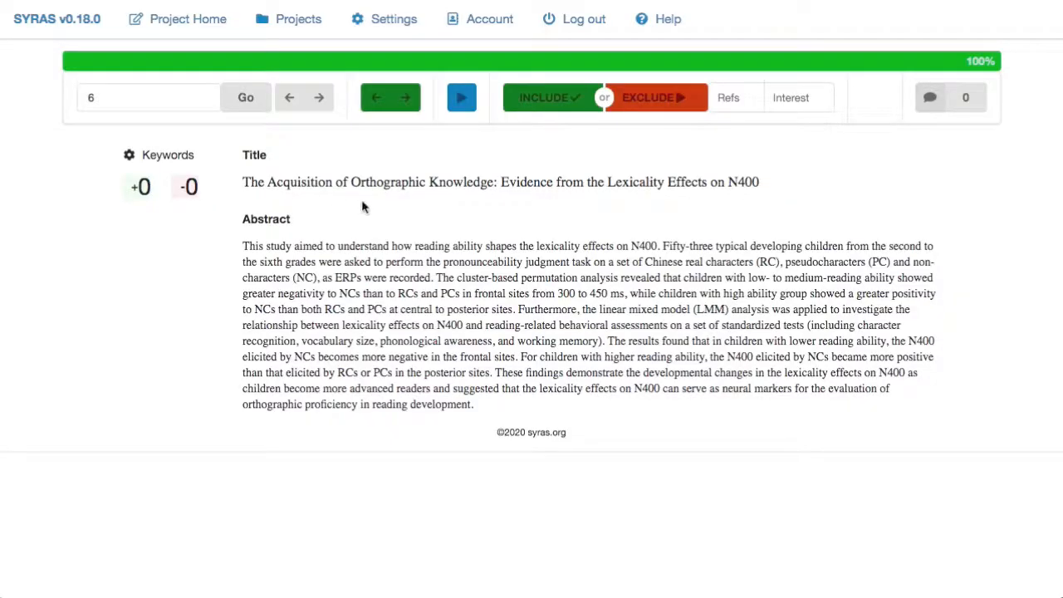
pyautogui.click(461, 97)
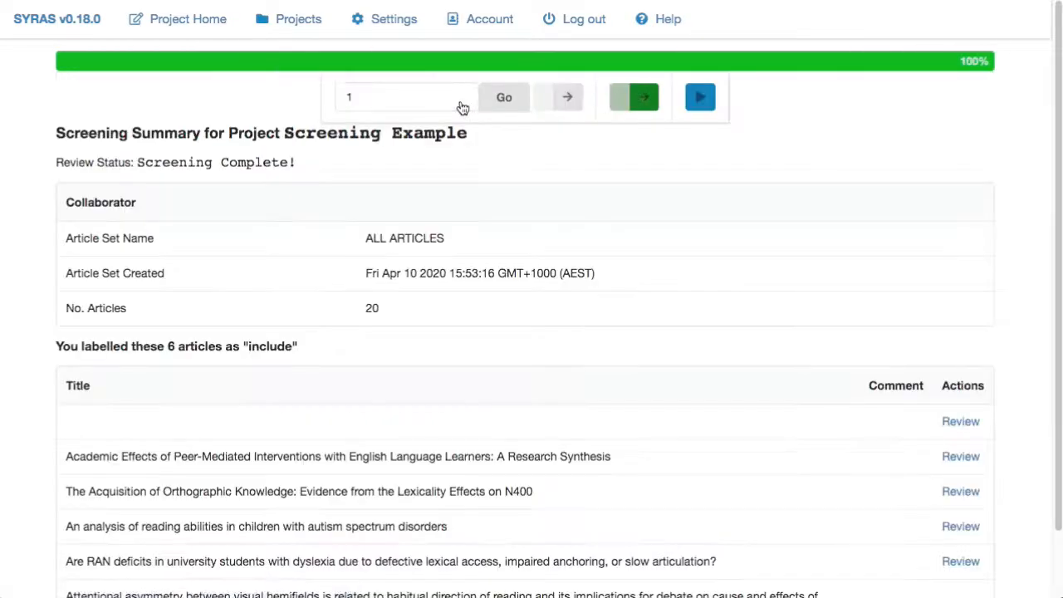
pyautogui.scroll(-2, 437, 280)
pyautogui.scroll(2, 437, 280)
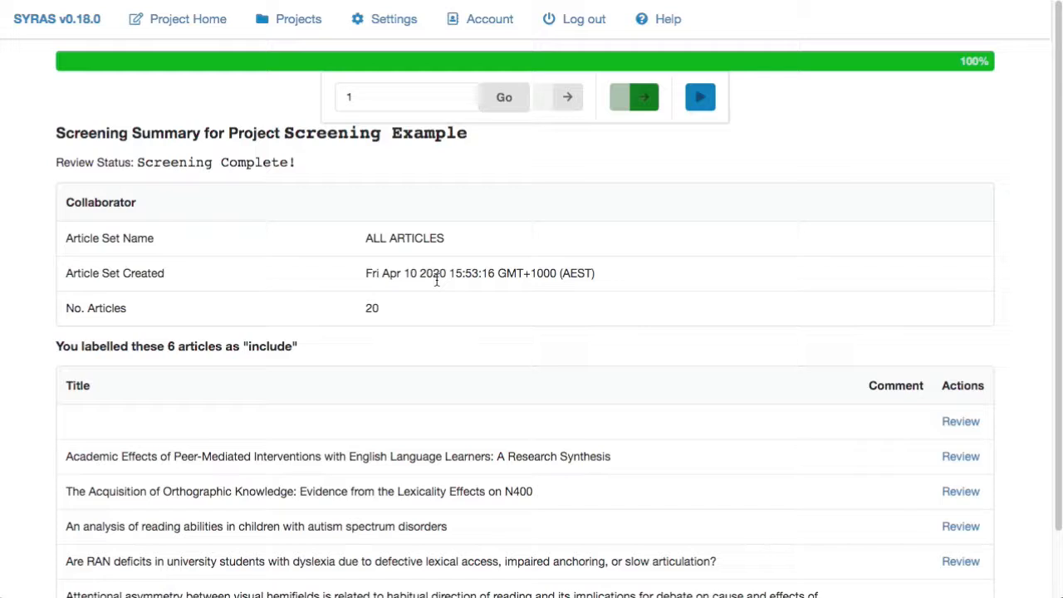
# - Return to the project home and download the screening snapshot of all collaborators' article ratings for the ALL ARTICLES set
pyautogui.click(193, 30)
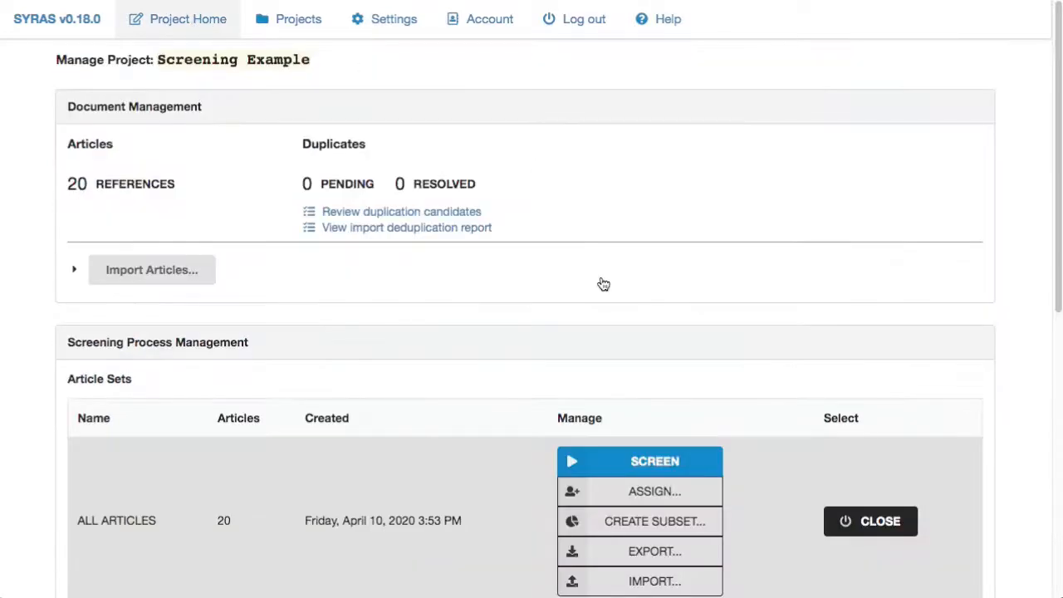
pyautogui.scroll(-3, 604, 285)
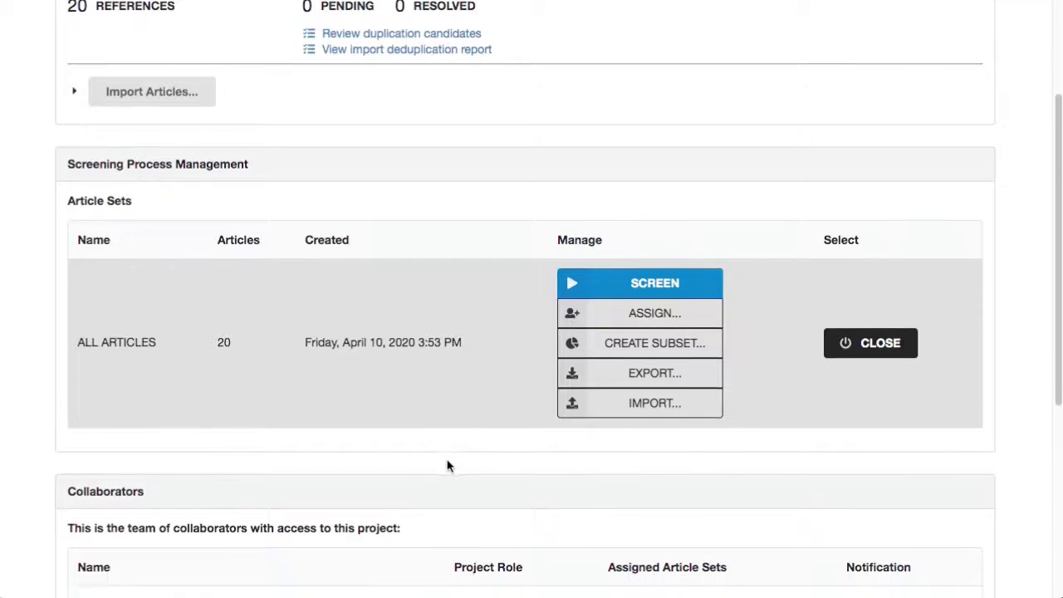
pyautogui.scroll(-1, 447, 466)
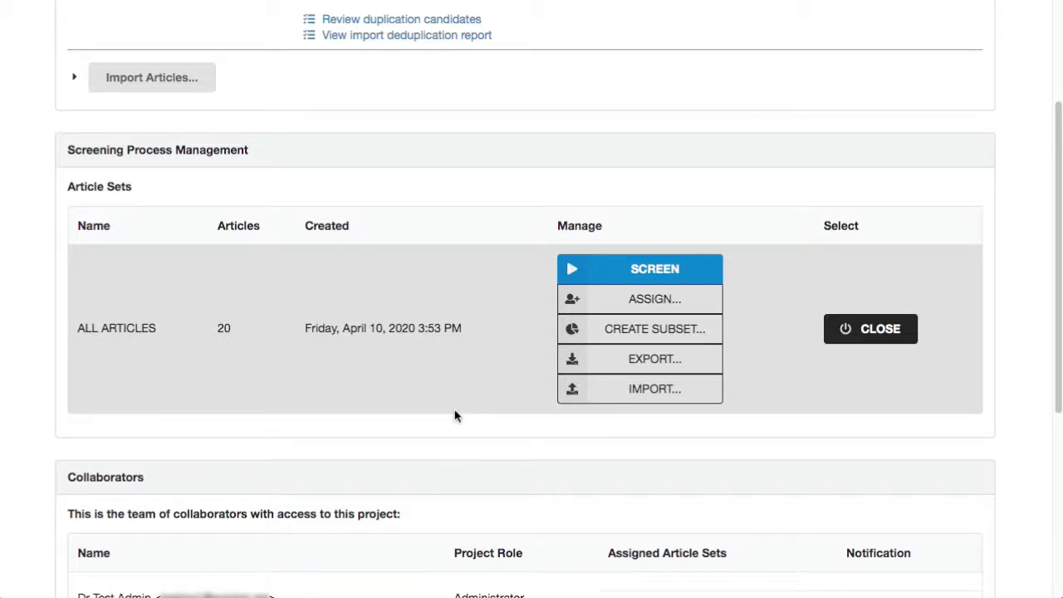
pyautogui.click(646, 360)
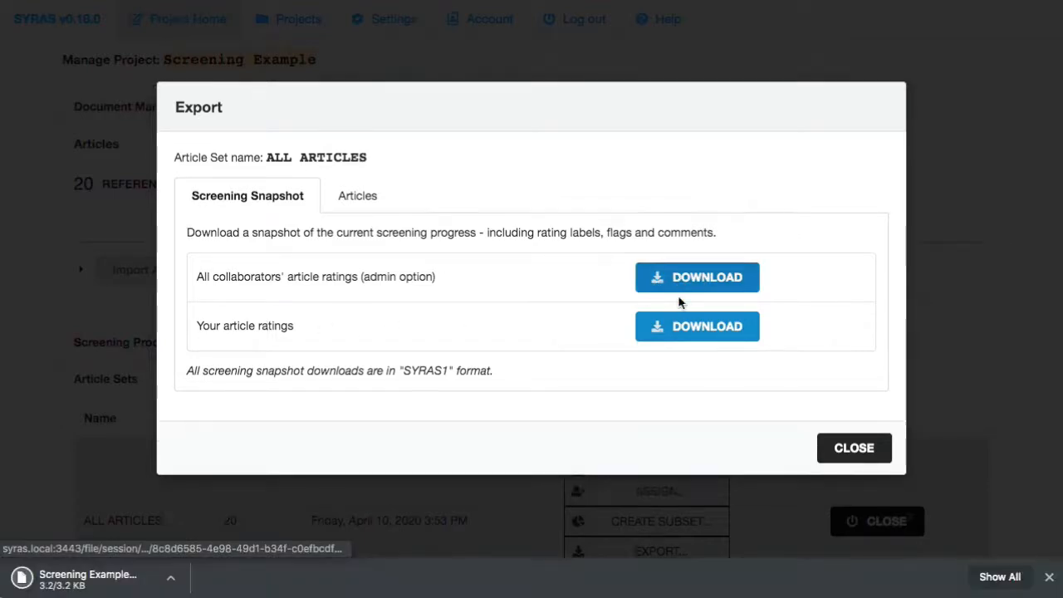
# - Open the downloaded "Screening Example-ALL ARTICLES-everyone" file and enlarge its window so the rating columns fit
pyautogui.click(83, 581)
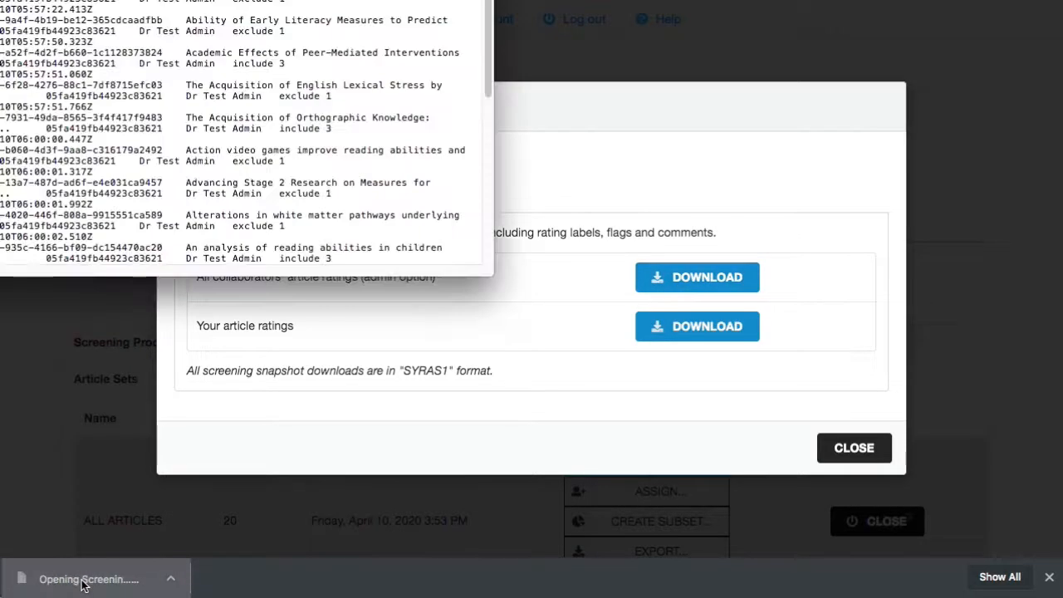
pyautogui.moveTo(309, 0); pyautogui.dragTo(426, 44)
pyautogui.moveTo(607, 383); pyautogui.dragTo(1042, 457)
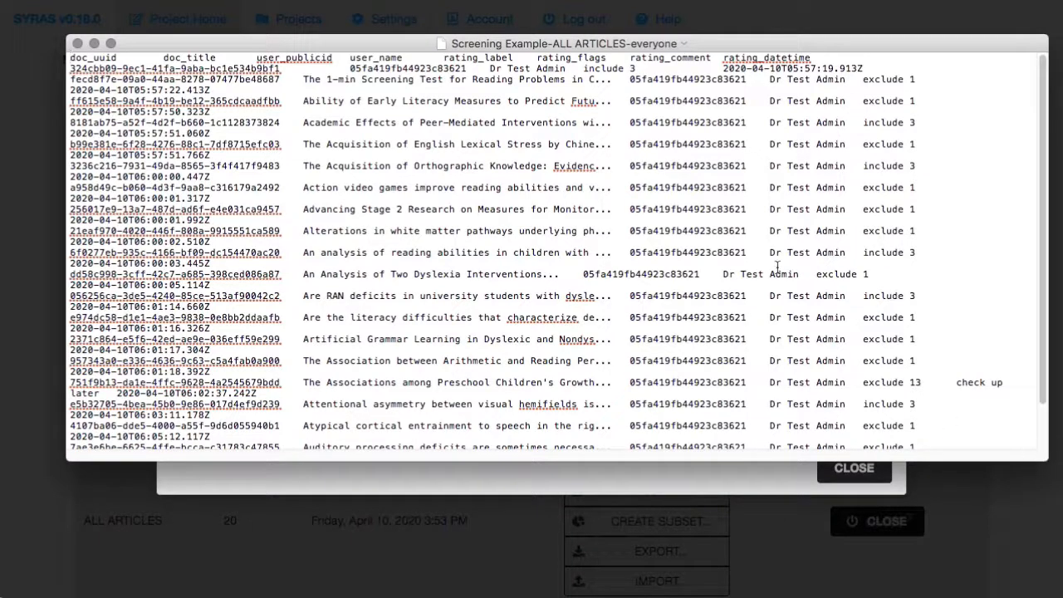
# - Examine the rating labels, flags and comments in the snapshot, highlighting the rating_comment heading and the "check up" comment text
pyautogui.scroll(-3, 777, 266)
pyautogui.scroll(3, 777, 265)
pyautogui.scroll(-3, 919, 349)
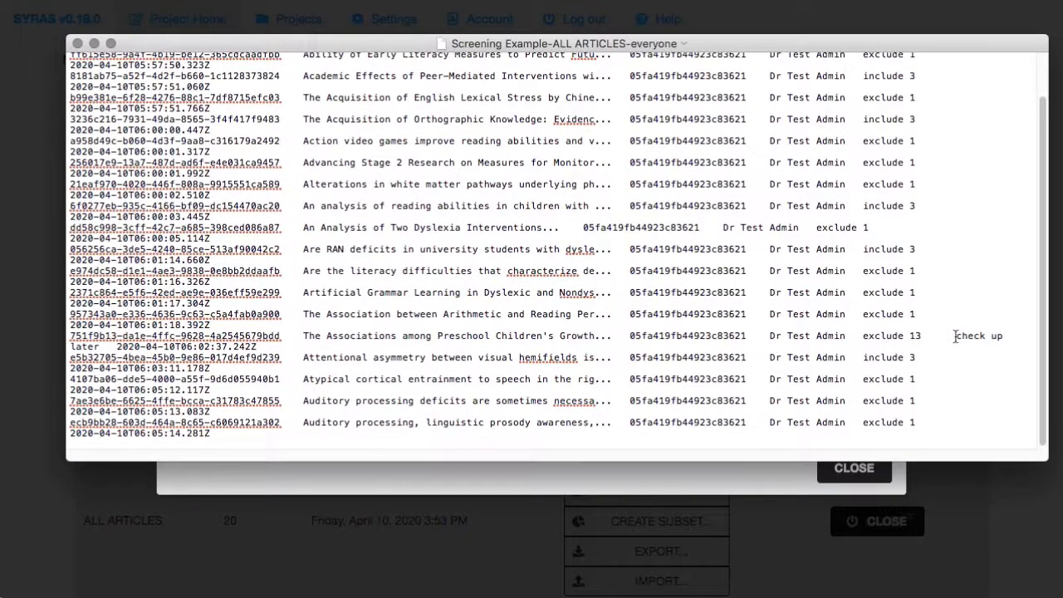
pyautogui.scroll(3, 955, 335)
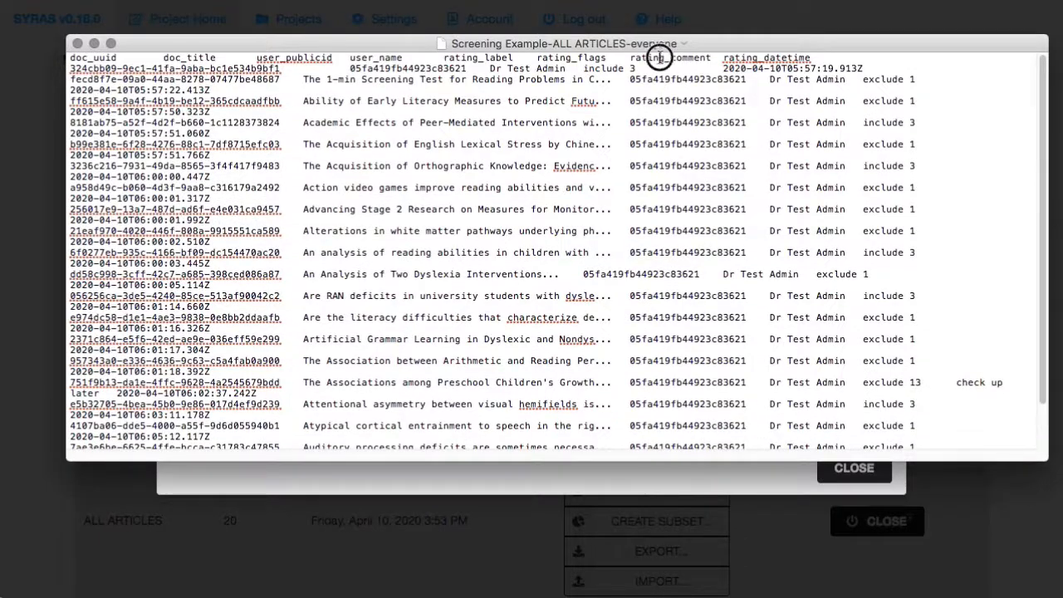
pyautogui.doubleClick(660, 57)
pyautogui.moveTo(951, 383); pyautogui.dragTo(1006, 383)
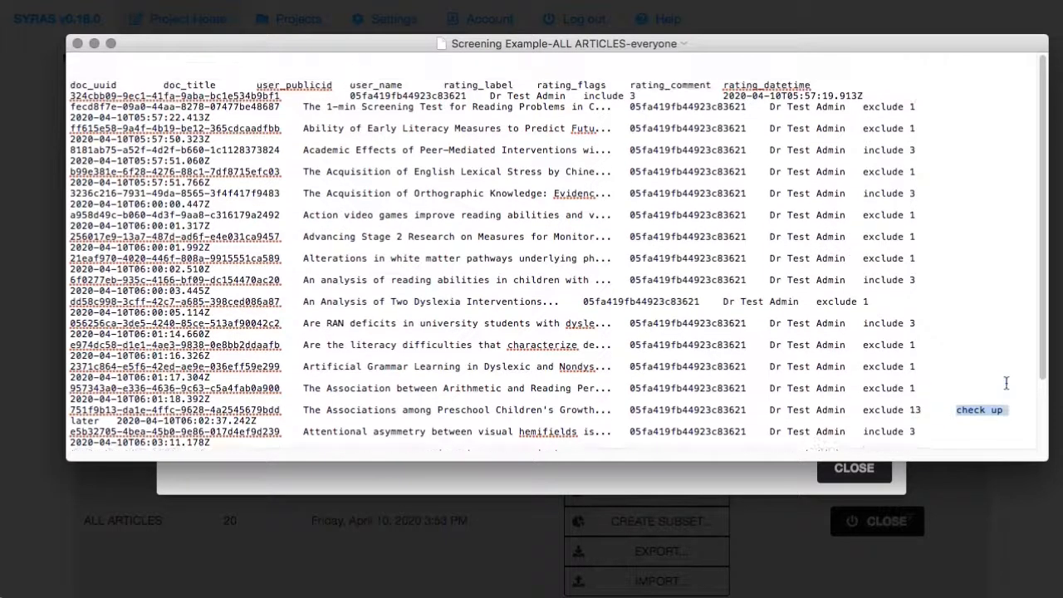
# - Close the snapshot file and the export dialog, and return to the article set management on the project home
pyautogui.click(79, 46)
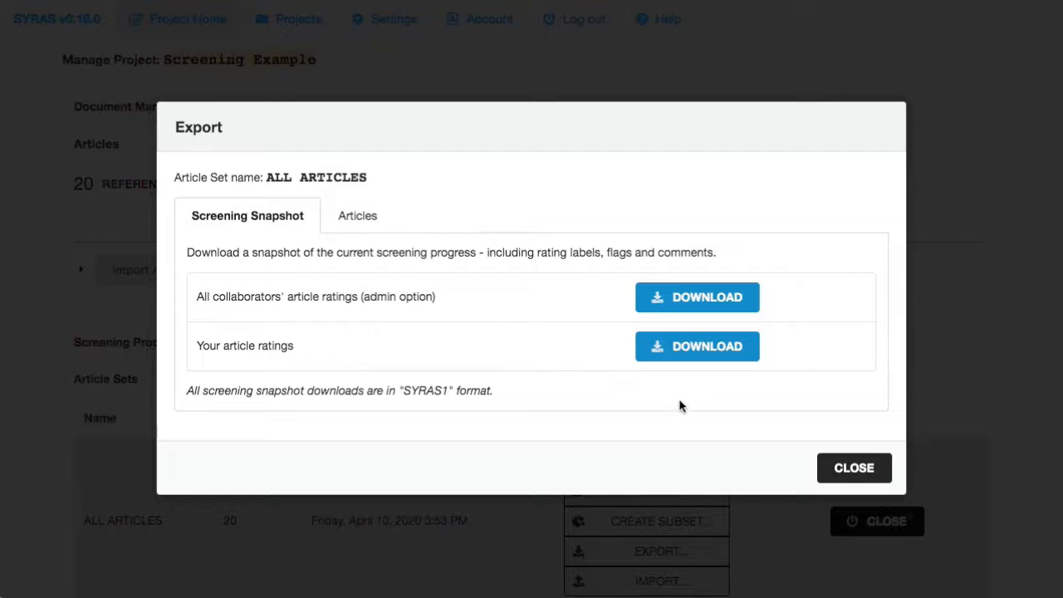
pyautogui.click(852, 467)
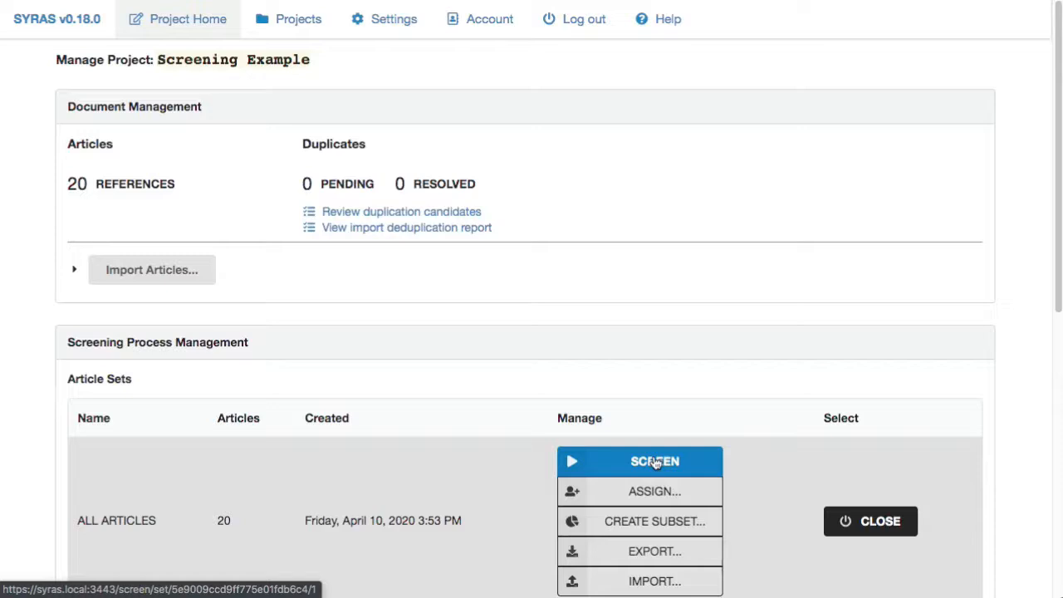
pyautogui.scroll(-2, 655, 463)
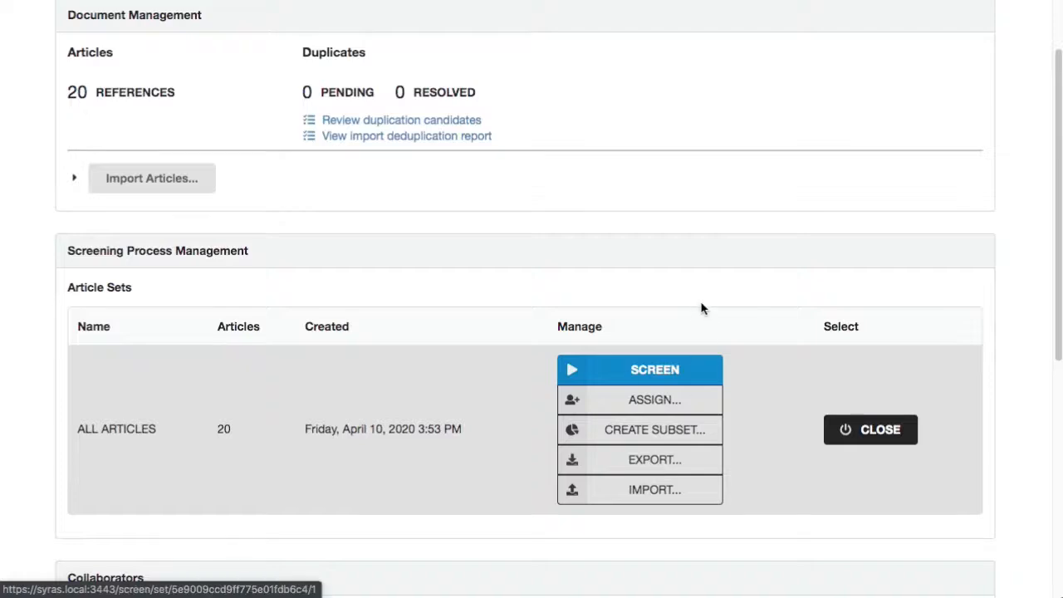